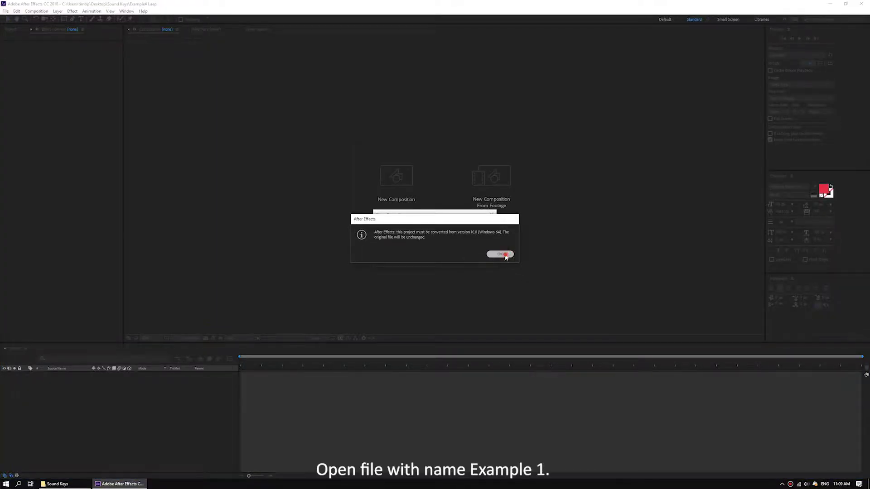
Step: Accept the conversion of the Example#1 project and import the music track and photo.jpg from the desktop's media folder
left_click(502, 254)
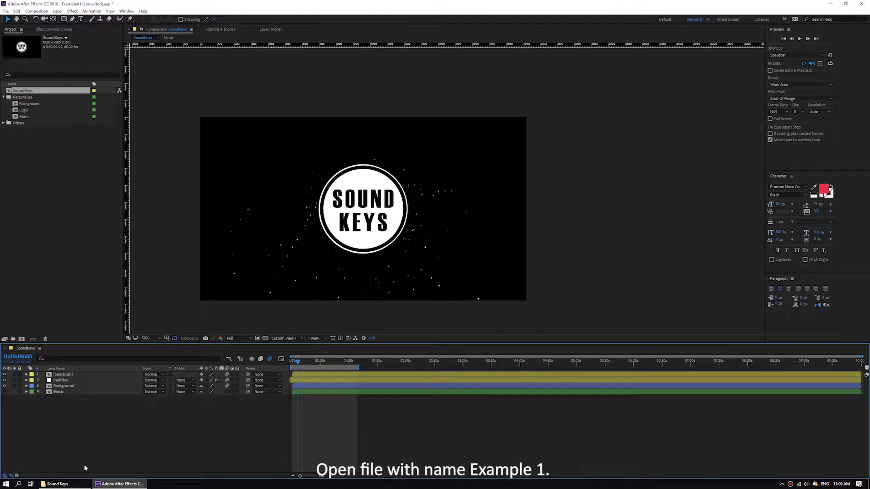
left_click(57, 483)
left_click(486, 217)
left_click(831, 3)
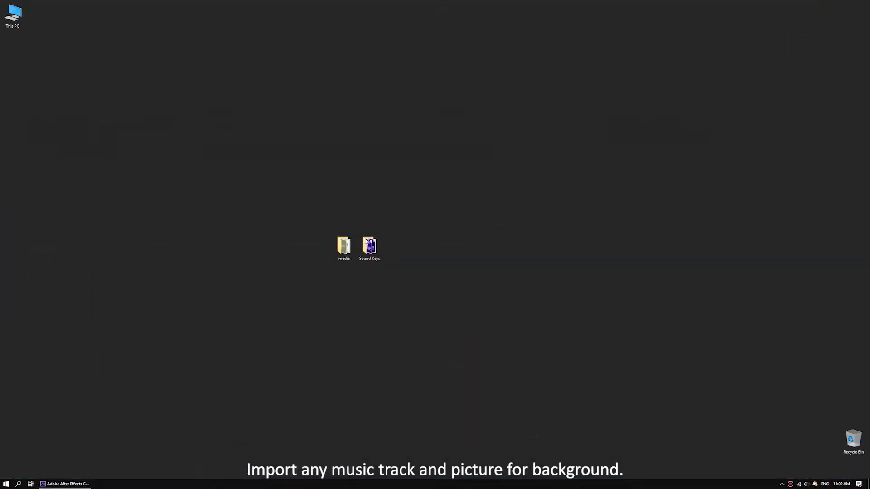
double_click(344, 246)
left_click_drag(381, 297, 77, 200)
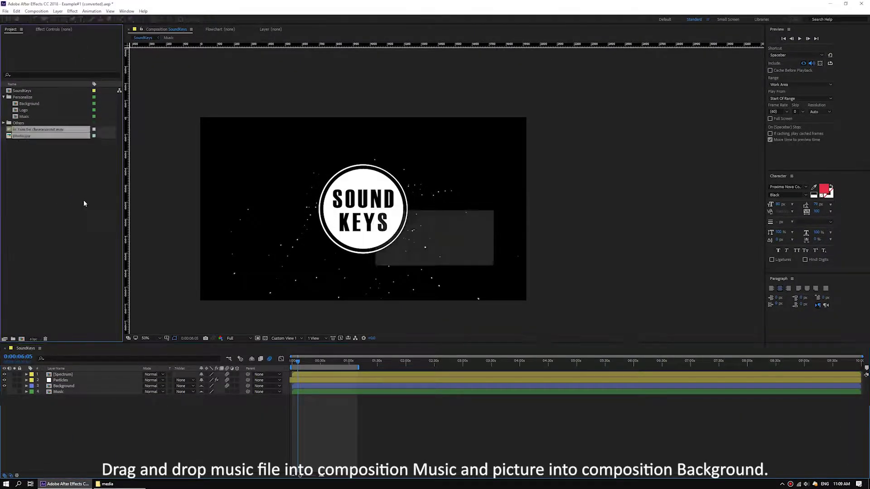
Step: Add the imported music track to the Music composition and photo.jpg to the Background composition
left_click(60, 176)
left_click_drag(31, 107, 24, 129)
left_click_drag(20, 97, 39, 115)
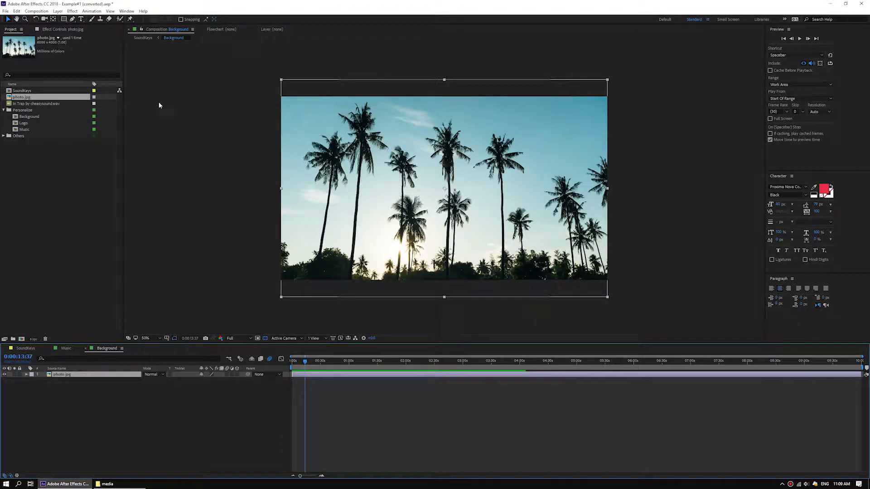
left_click_drag(368, 200, 368, 194)
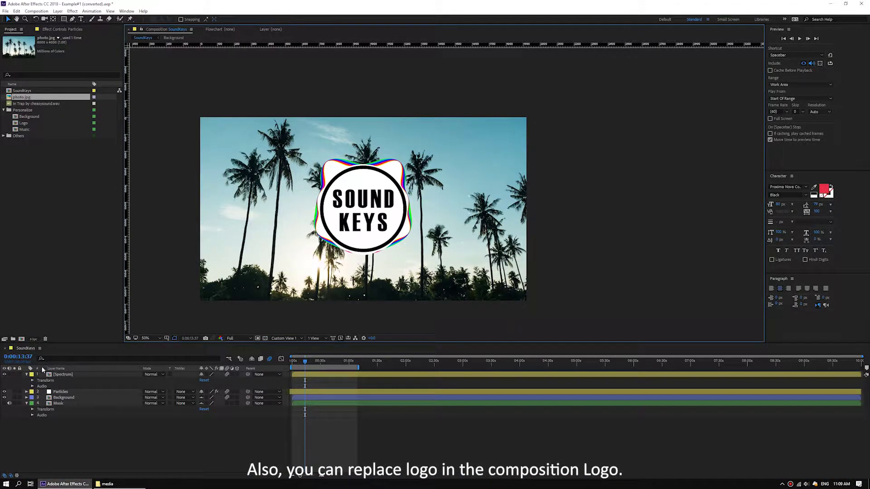
Step: Open the Music composition, show the track's audio waveform and move to the end of the track at 0:01:11:07
left_click(26, 374)
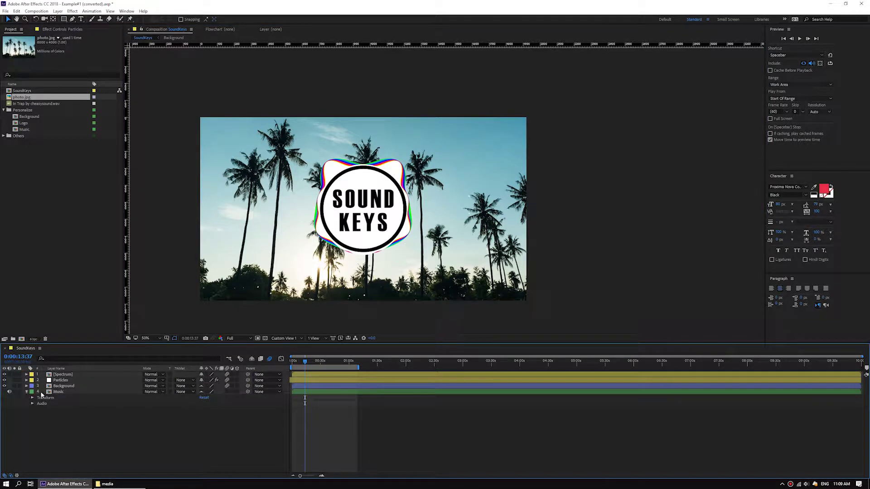
left_click(27, 392)
double_click(58, 392)
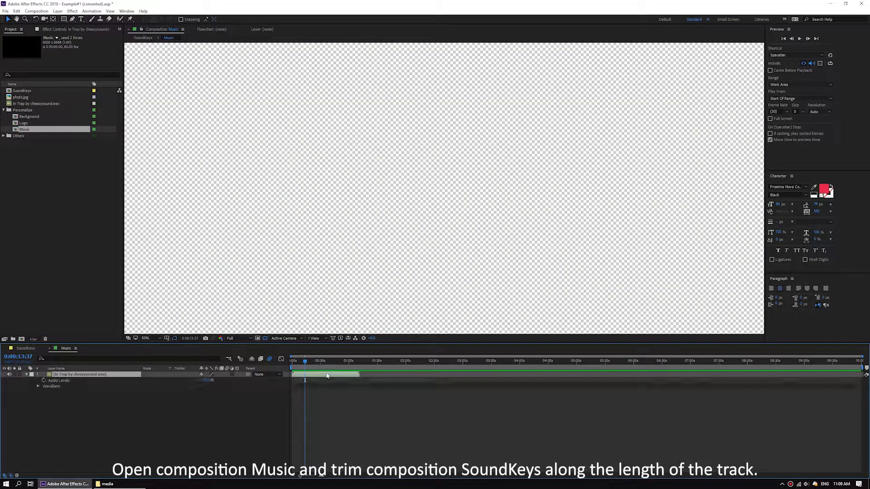
key("l")
key("l")
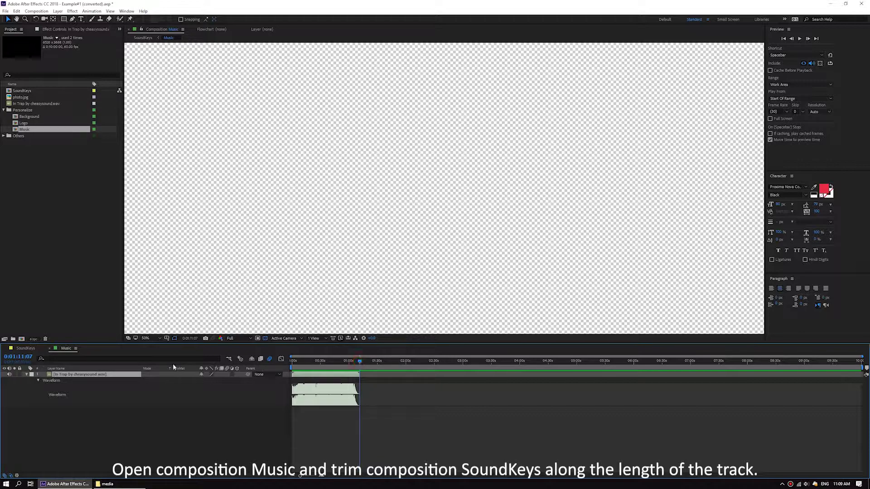
Step: Return to the SoundKeys composition and trim it to the work area that matches the track's length
left_click(49, 348)
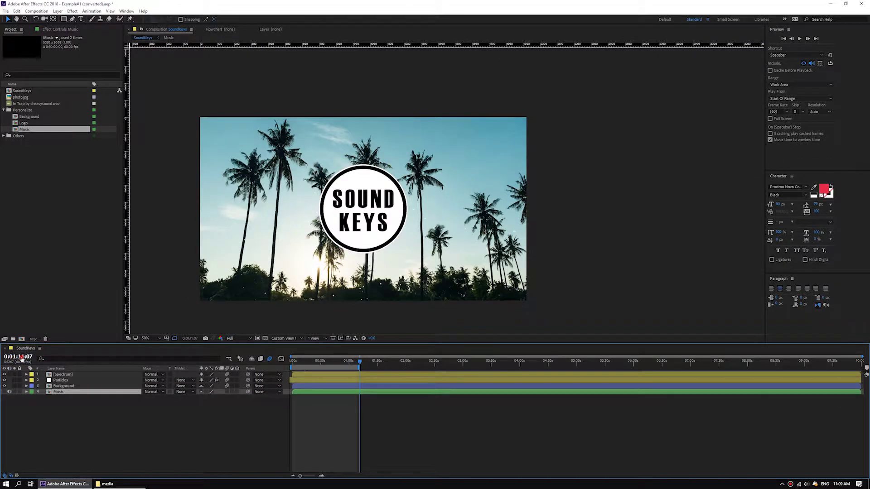
left_click(74, 433)
right_click(307, 368)
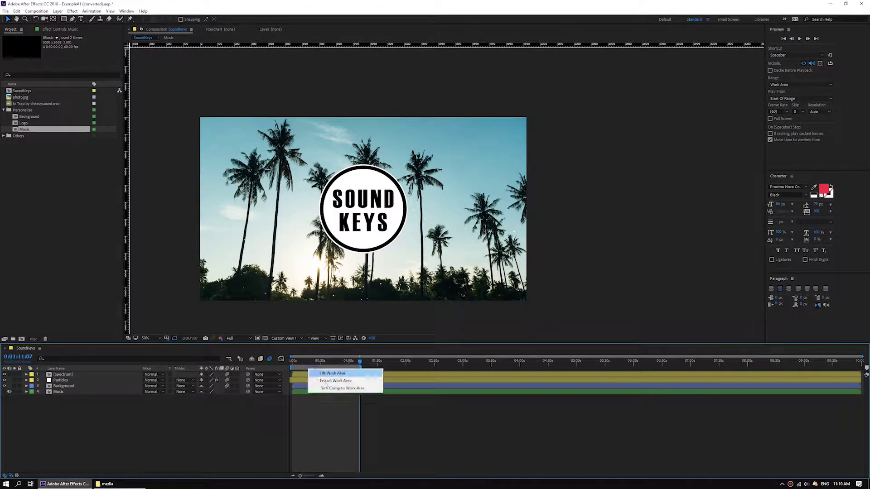
left_click(336, 388)
left_click(564, 361)
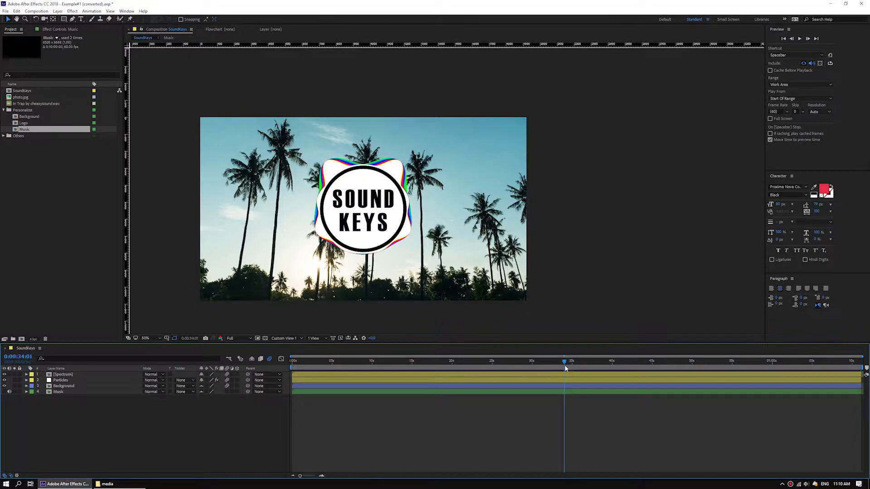
Step: Import the project Sound Keys 60 FPS.aep and add the music track to its Your Music composition
right_click(73, 192)
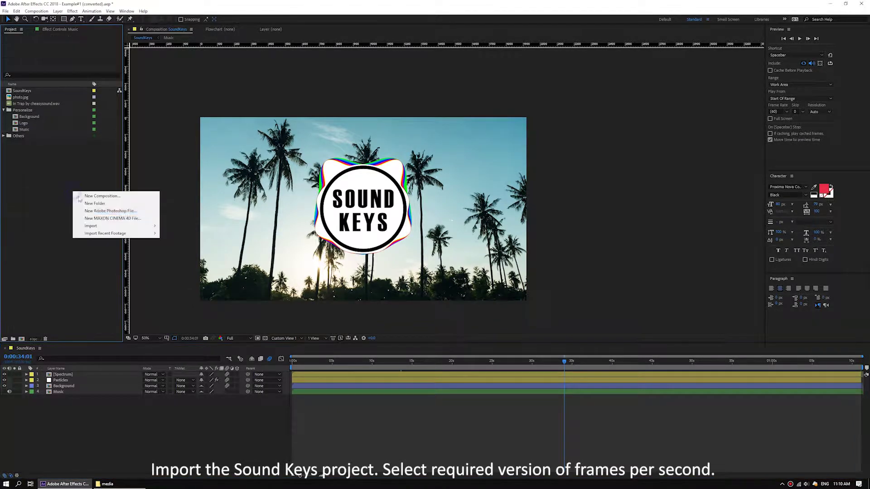
mouse_move(132, 225)
left_click(174, 226)
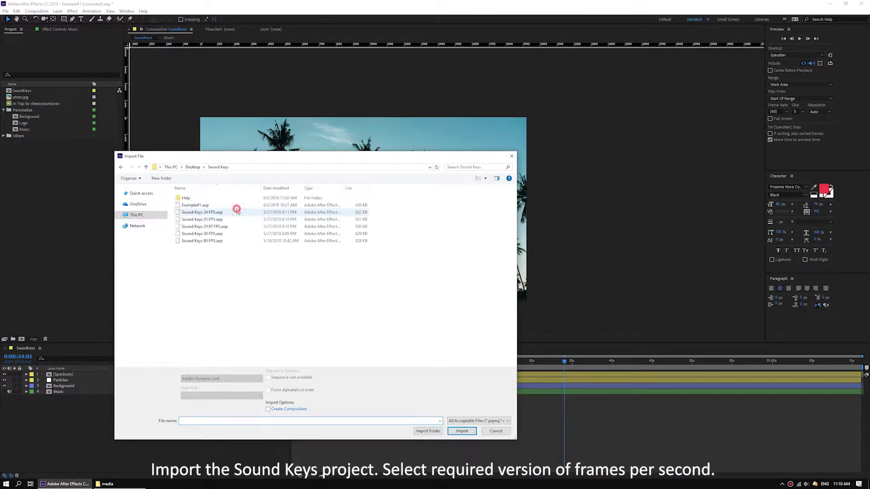
left_click(217, 242)
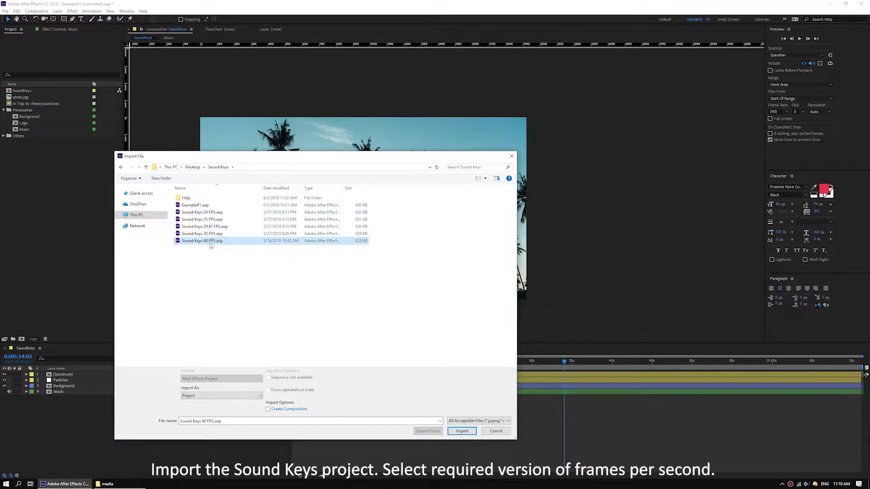
double_click(209, 242)
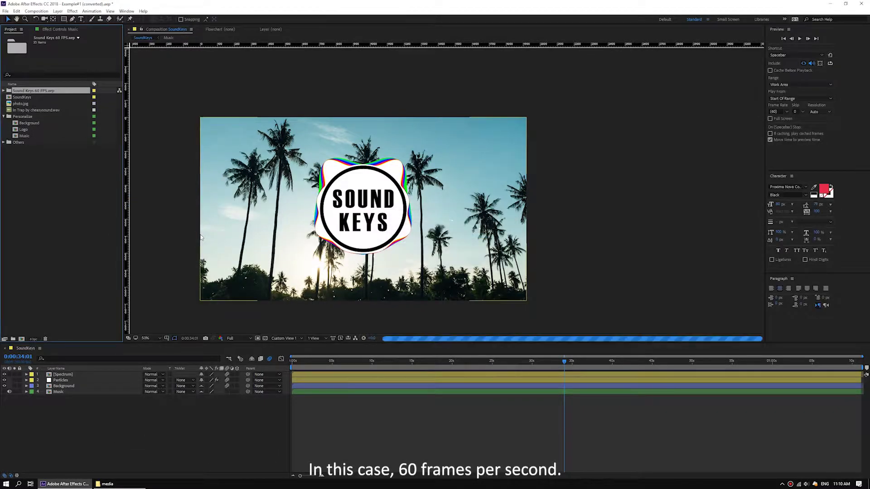
left_click(4, 90)
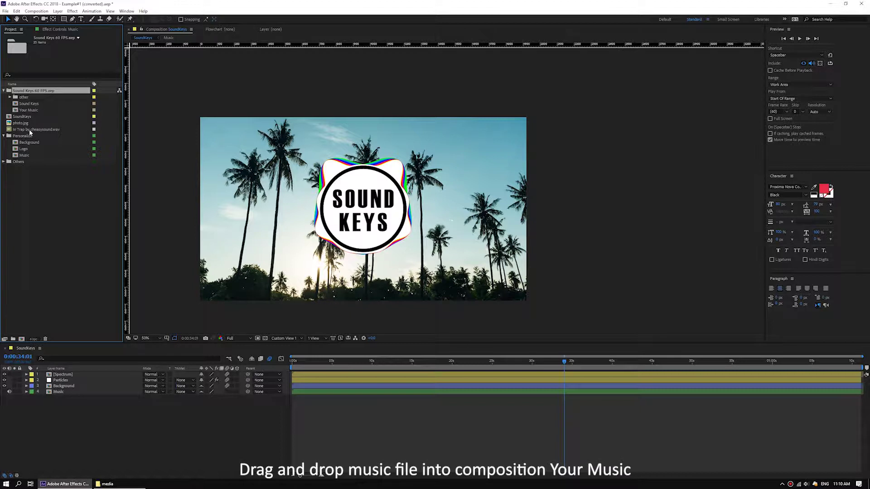
left_click_drag(29, 131, 36, 109)
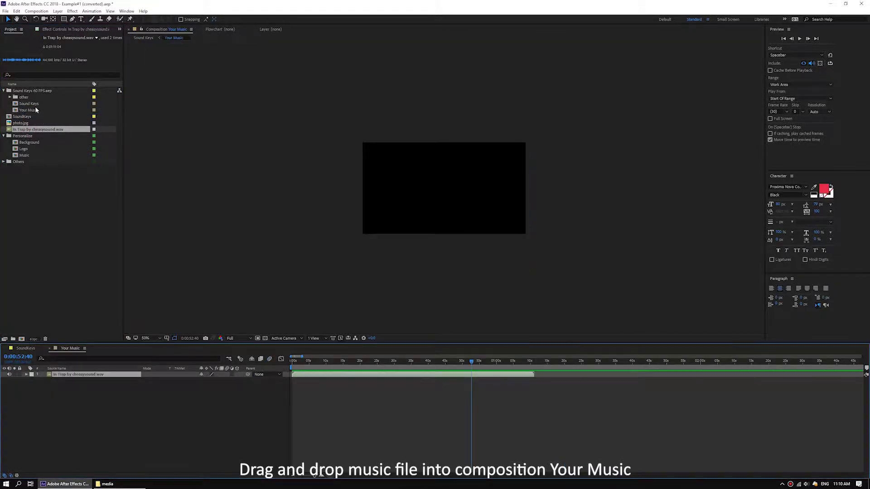
Step: End the Sound Keys composition's work area at 0:01:11:07 and trim the composition to it
double_click(34, 104)
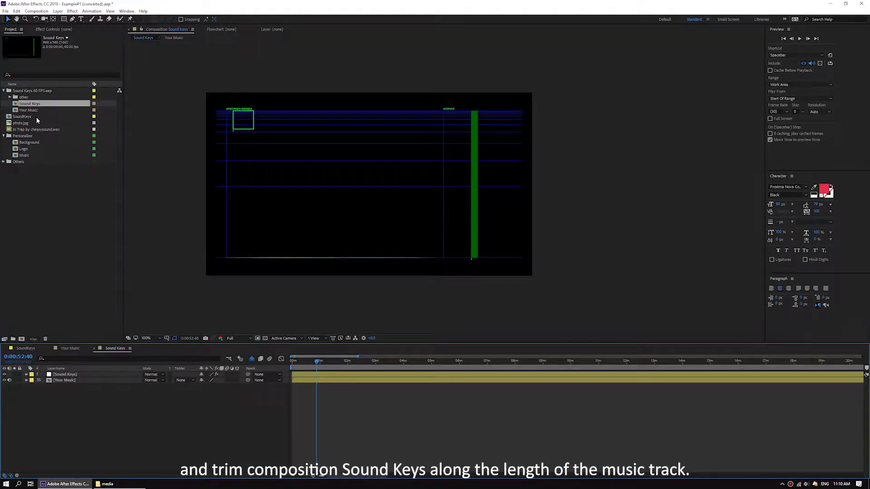
left_click(33, 110)
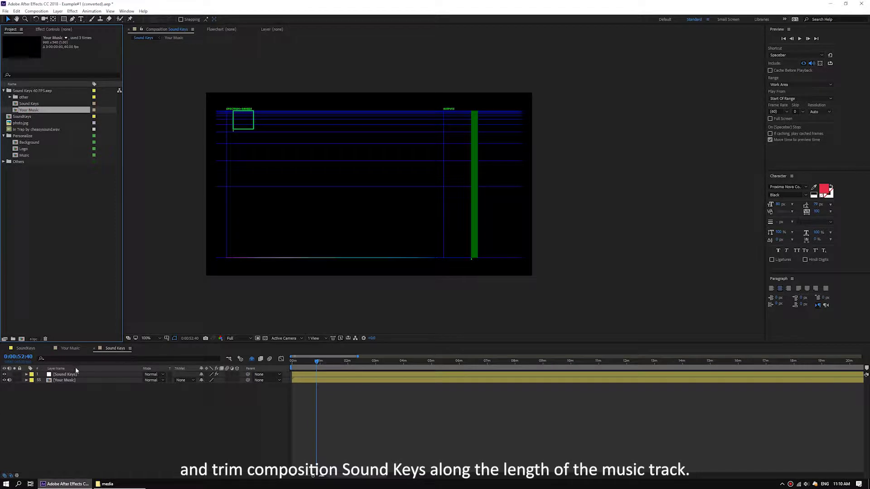
left_click(18, 356)
type("11107")
key("Return")
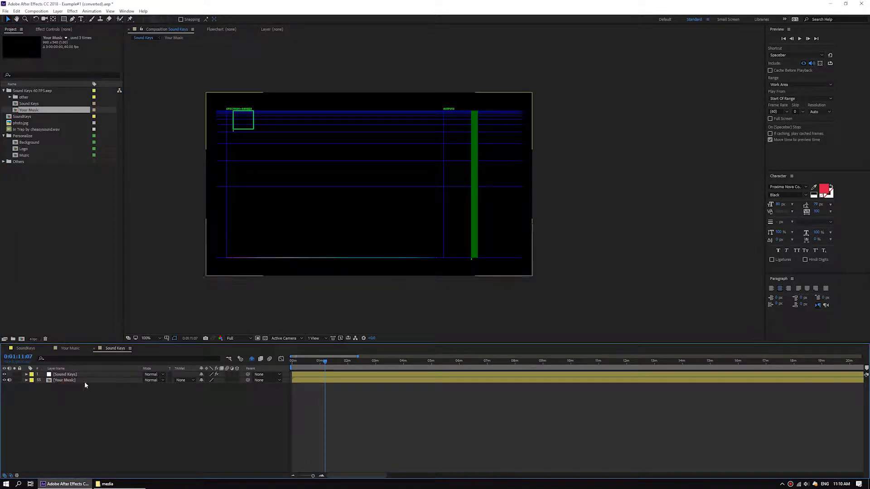
key("n")
right_click(305, 358)
left_click(326, 372)
Step: At a loud part of the track, reduce the Sound Keys effect's Sub Base to 0.8 and Base to 0.9
left_click(427, 361)
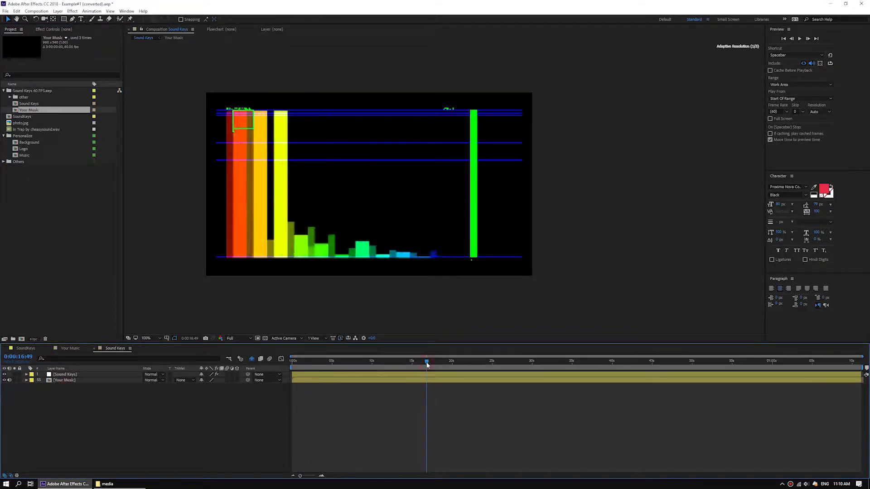
left_click_drag(427, 365, 542, 361)
key("shift+slash")
left_click(72, 375)
left_click(77, 29)
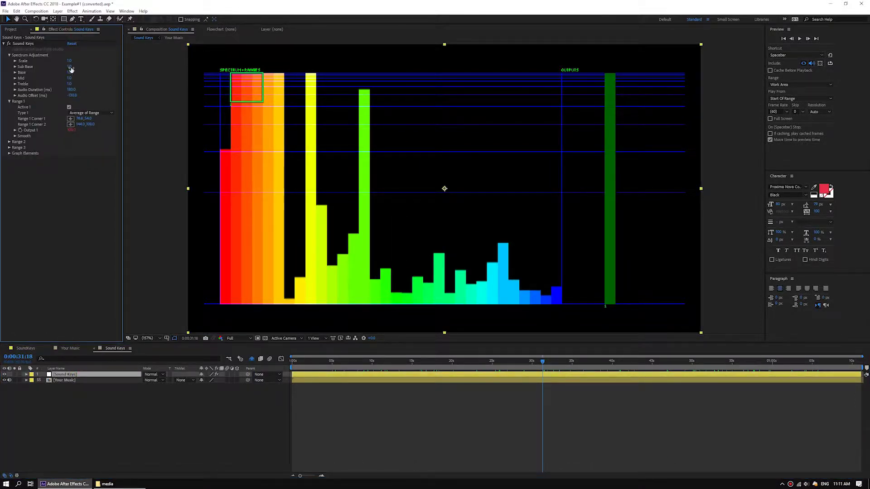
mouse_move(71, 67)
left_mouse_down()
mouse_move(58, 69)
mouse_move(66, 72)
left_mouse_up()
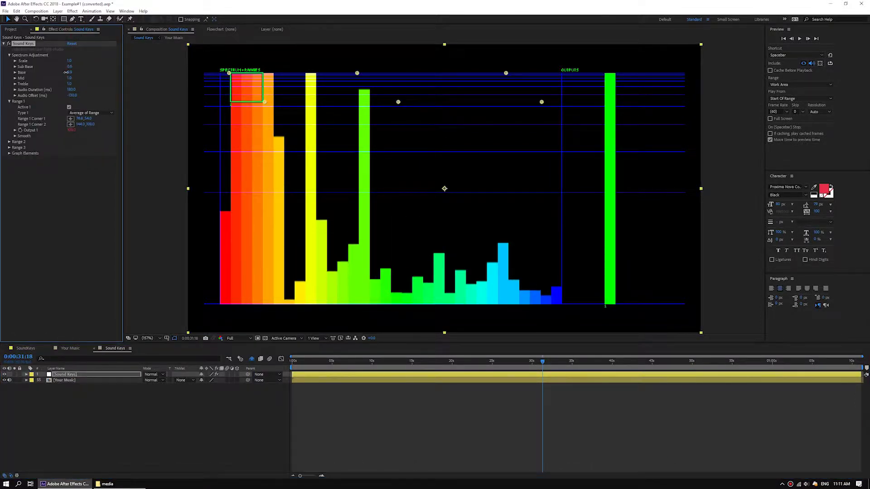
Step: Play back the opening seconds of the track and scrub to 0:00:07:08 to check the spectrum
left_click(313, 362)
key("space")
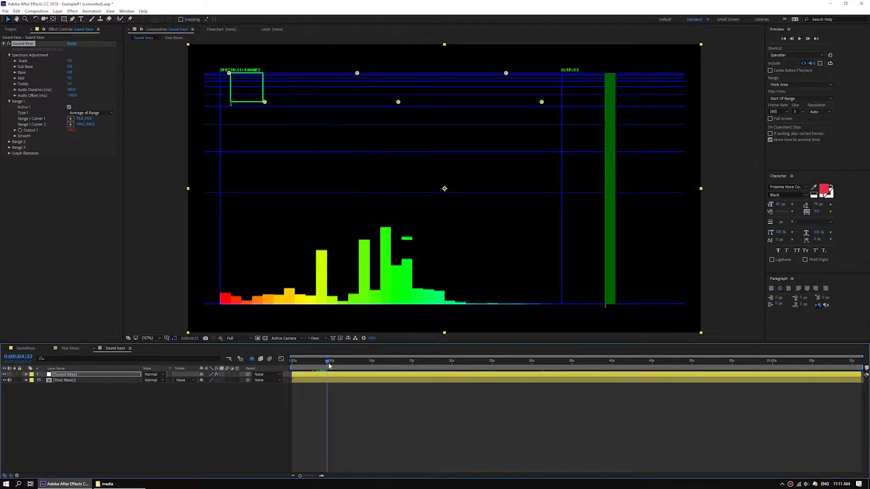
left_click(71, 67)
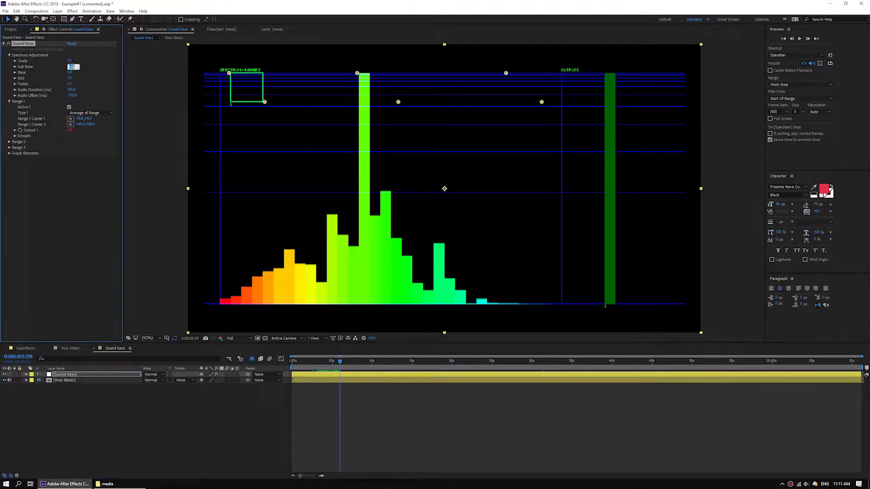
left_click(322, 362)
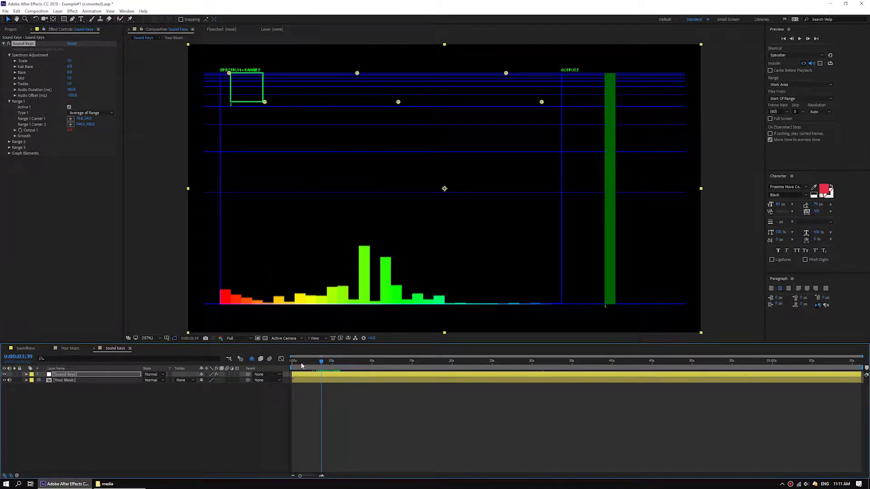
key("space")
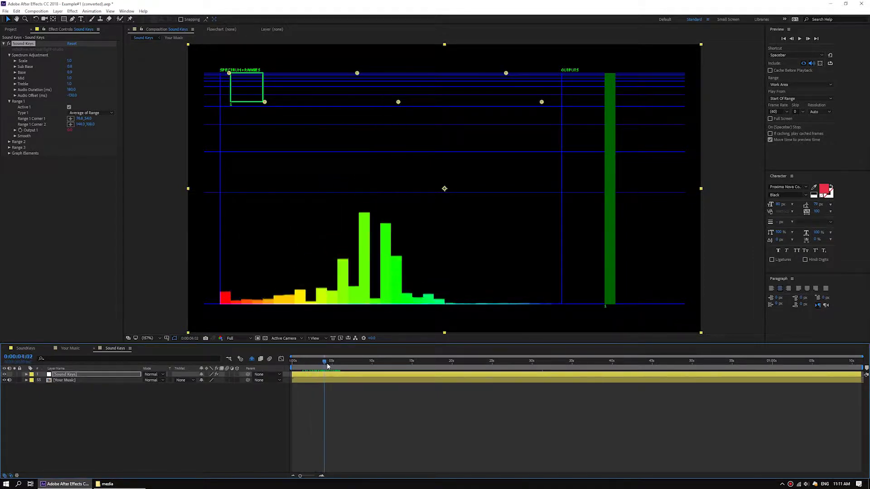
mouse_move(340, 365)
left_mouse_down()
mouse_move(784, 362)
mouse_move(351, 369)
left_mouse_up()
Step: Extend Range 1 down to the base of the red and orange spectrum bars and set Sub Base to 0.7
left_click_drag(264, 102, 277, 275)
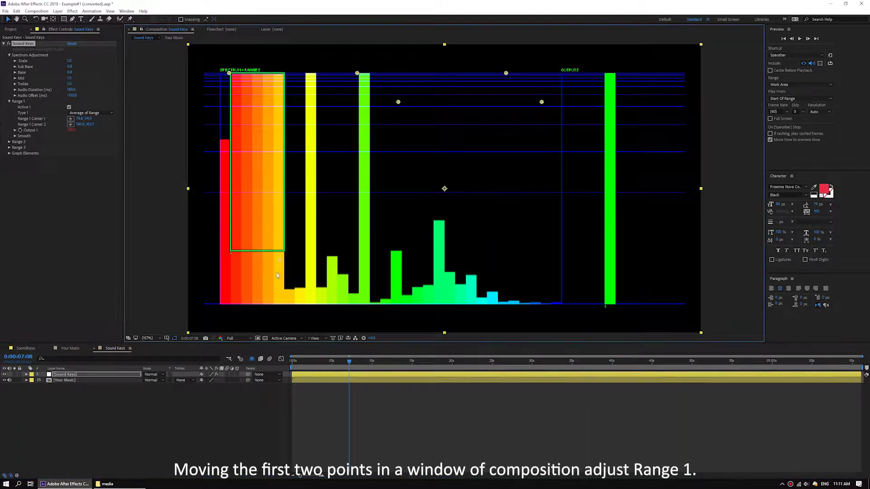
left_click(69, 66)
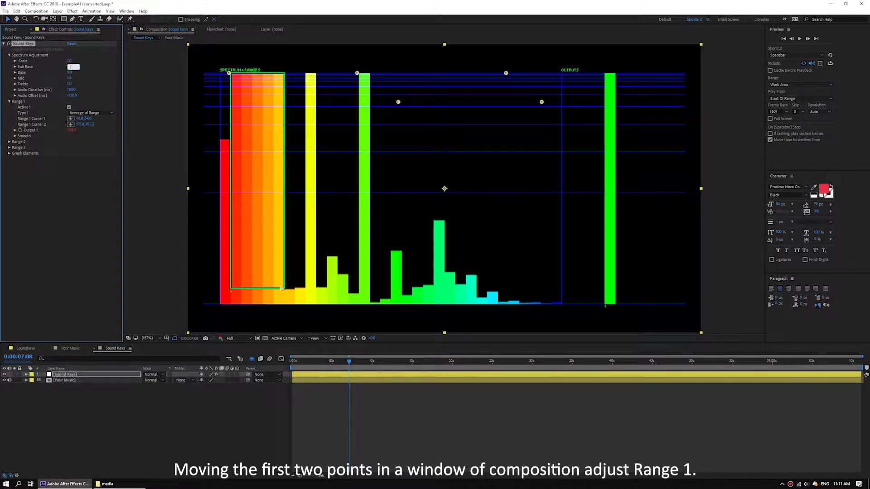
left_click_drag(281, 289, 281, 303)
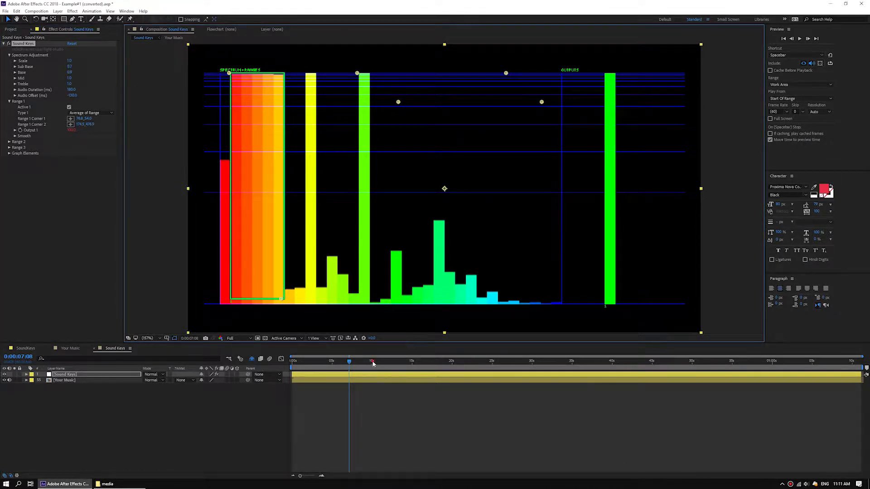
Step: Reduce Sub Base to 0.4 while checking the spectrum between about 0:00:10 and 0:00:28
left_click_drag(372, 364, 488, 360)
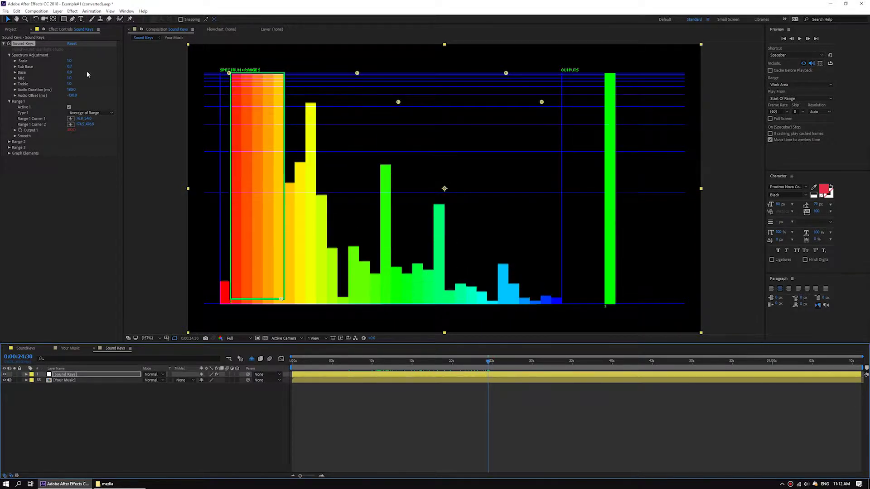
mouse_move(72, 69)
left_mouse_down()
mouse_move(58, 70)
mouse_move(66, 67)
left_mouse_up()
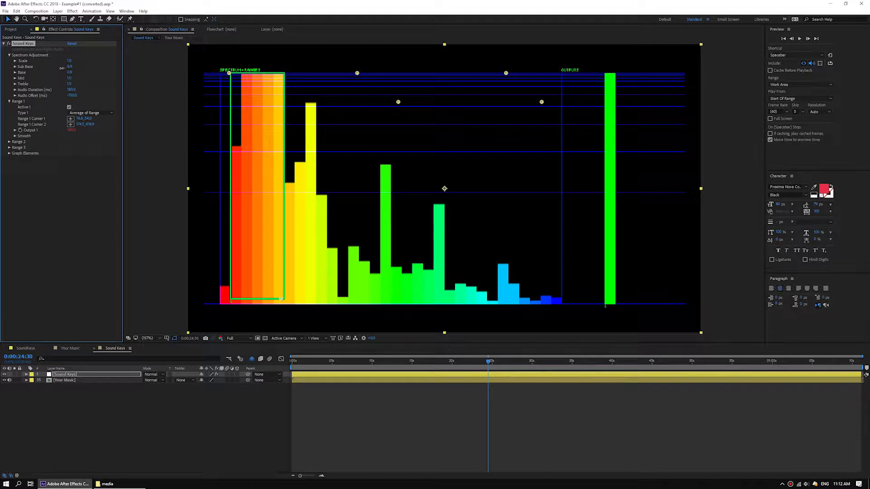
left_click_drag(494, 362, 518, 361)
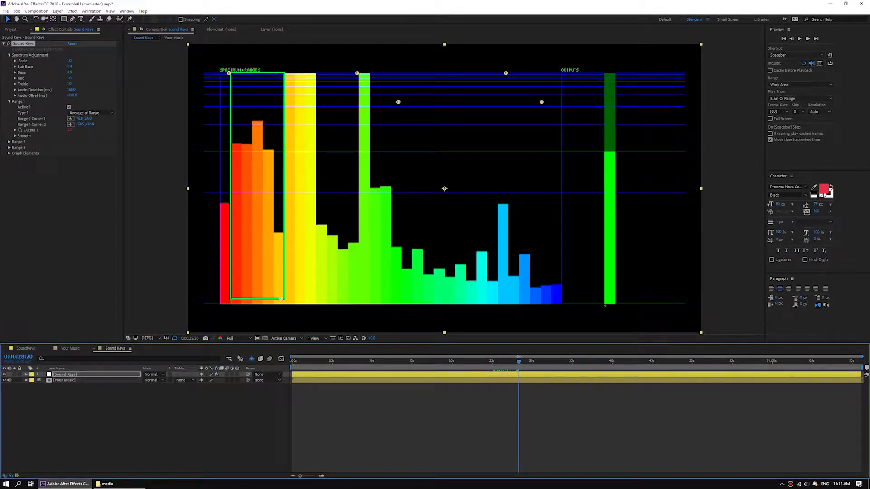
Step: Activate Range 2 in the Sound Keys effect and scrub to 0:00:34:57 to check its output
left_click(9, 142)
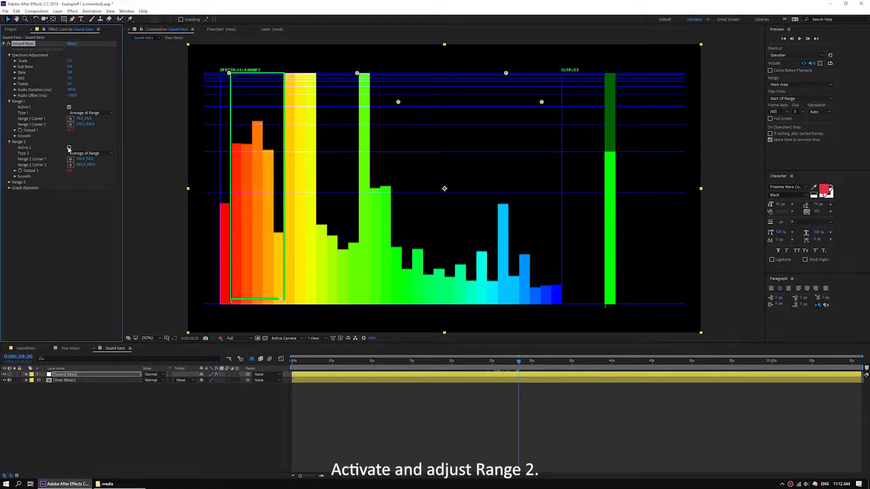
left_click(69, 147)
left_click(554, 364)
left_click_drag(554, 364, 572, 365)
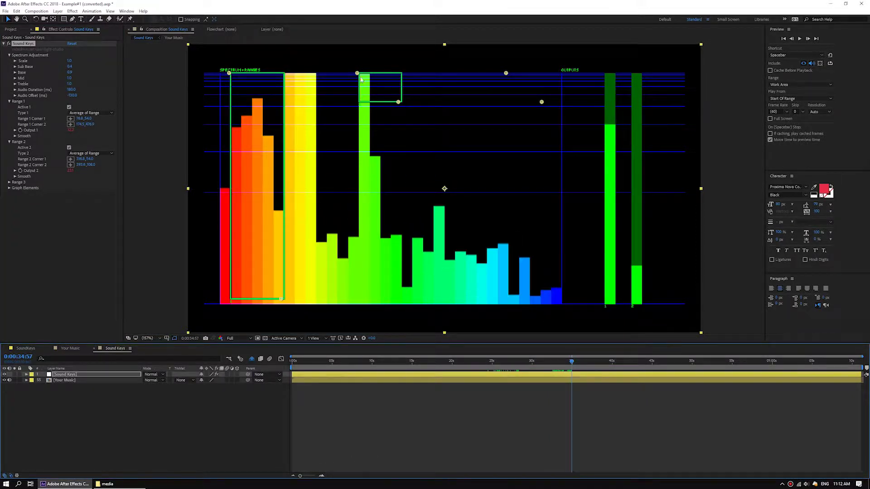
Step: Place Range 2 over the yellow-green spectrum bars and stretch it up near the top of the graph, checking the output at 0:00:48:25
left_click_drag(361, 80, 300, 223)
left_click_drag(356, 281, 337, 294)
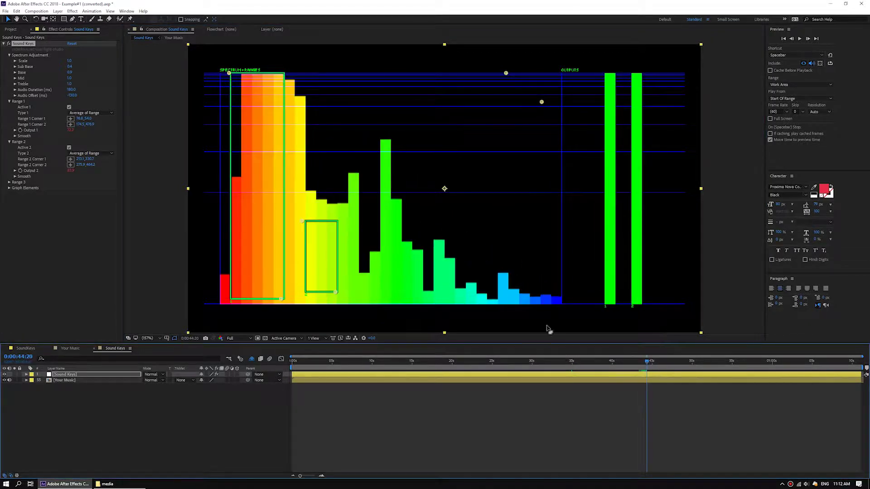
left_click_drag(303, 198, 305, 117)
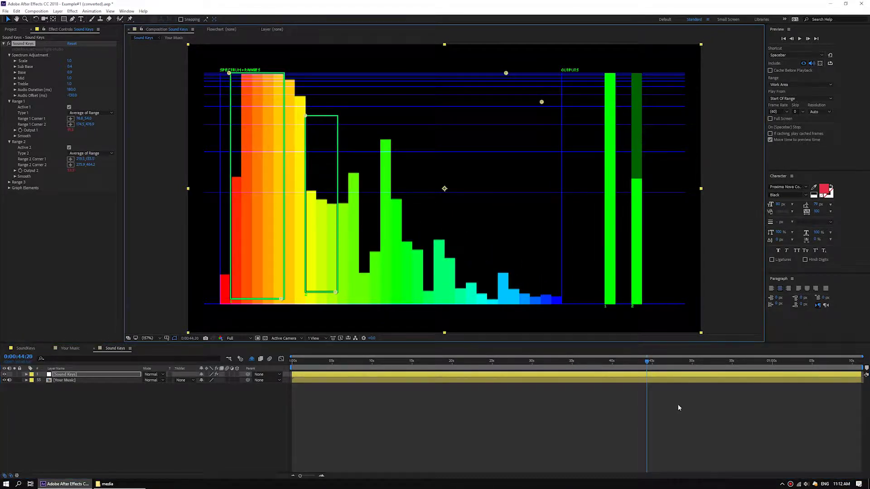
left_click(664, 363)
left_click_drag(663, 365, 680, 363)
left_click_drag(306, 116, 307, 86)
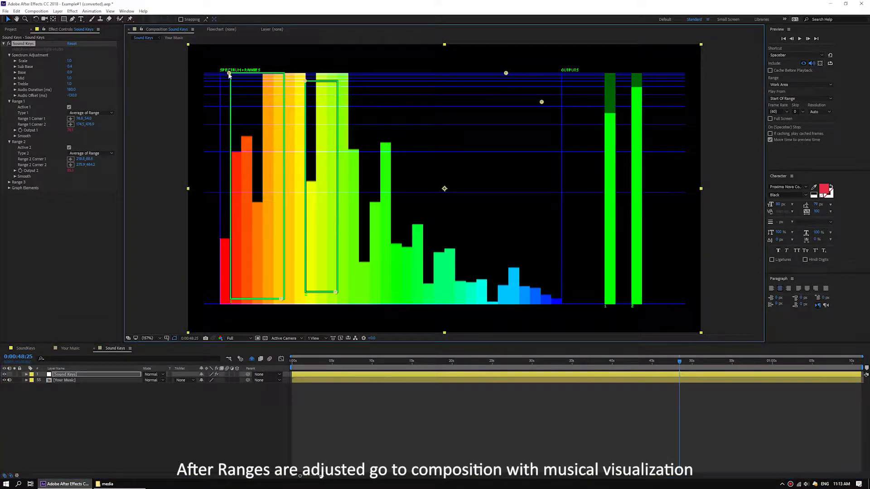
Step: Show the SoundKeys composition, close the media folder and open the help PDF from the Sound Keys project's Help folder
left_click(27, 349)
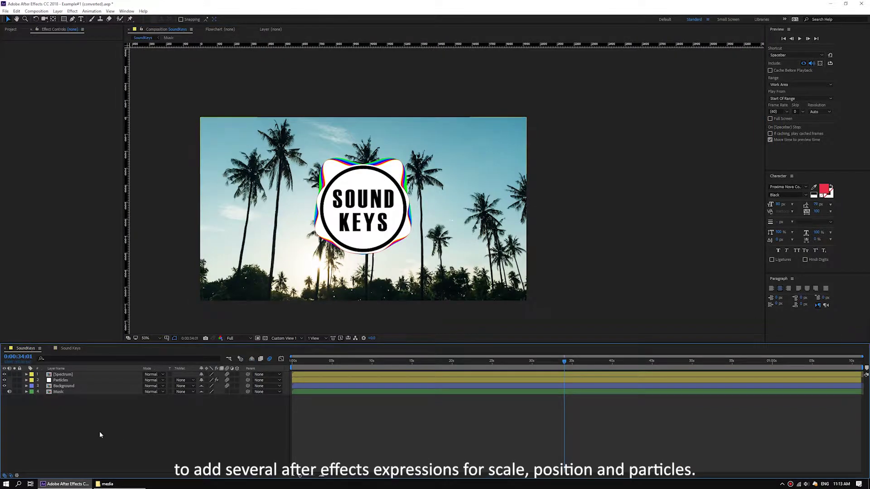
left_click(81, 485)
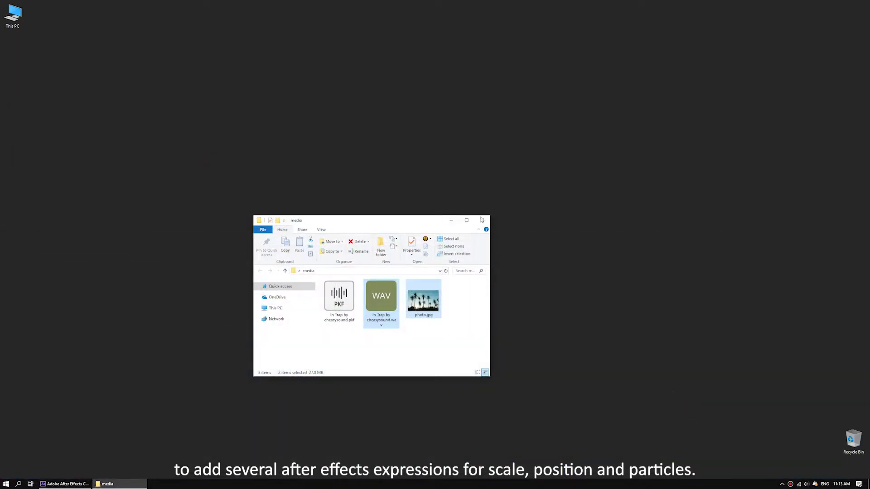
left_click(482, 219)
double_click(344, 245)
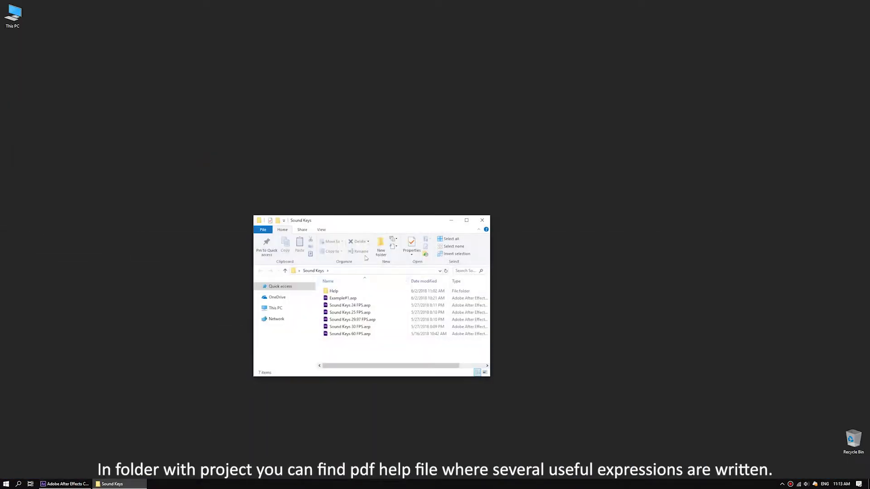
double_click(343, 292)
double_click(345, 292)
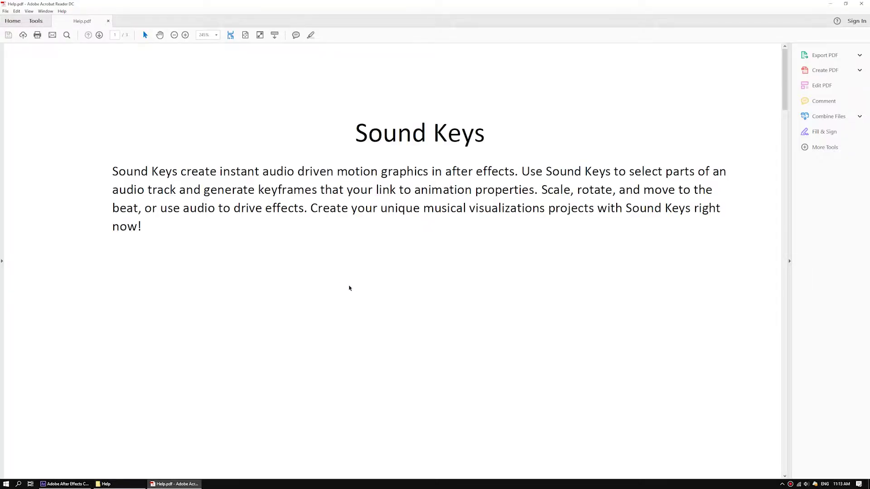
Step: View Help.pdf at 100% with the tools pane hidden and examine the expressions on its Useful Expressions page
key("ctrl+1")
left_click(790, 200)
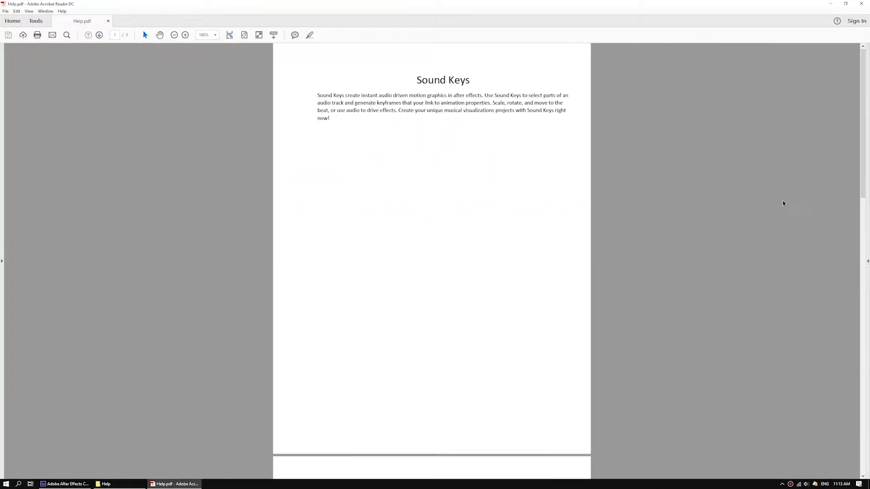
scroll(780, 202, "down", 10)
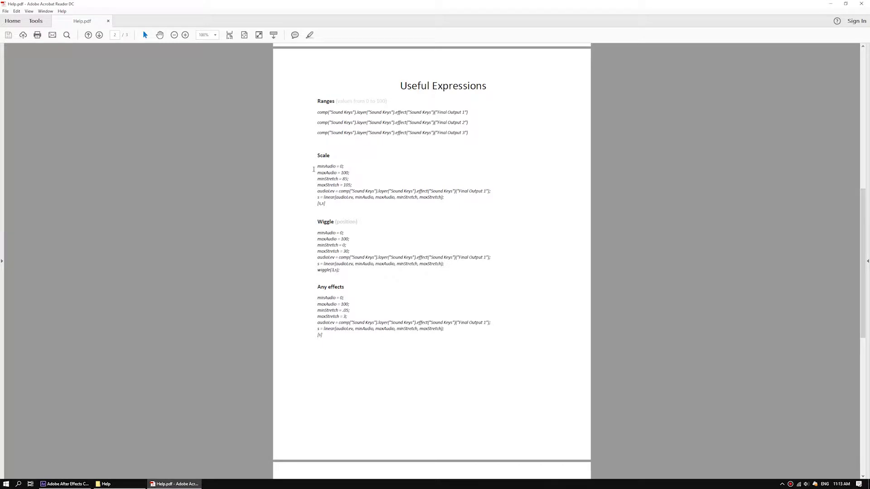
left_click_drag(313, 170, 352, 191)
left_click(381, 237)
scroll(403, 258, "down", 3)
scroll(404, 258, "up", 2)
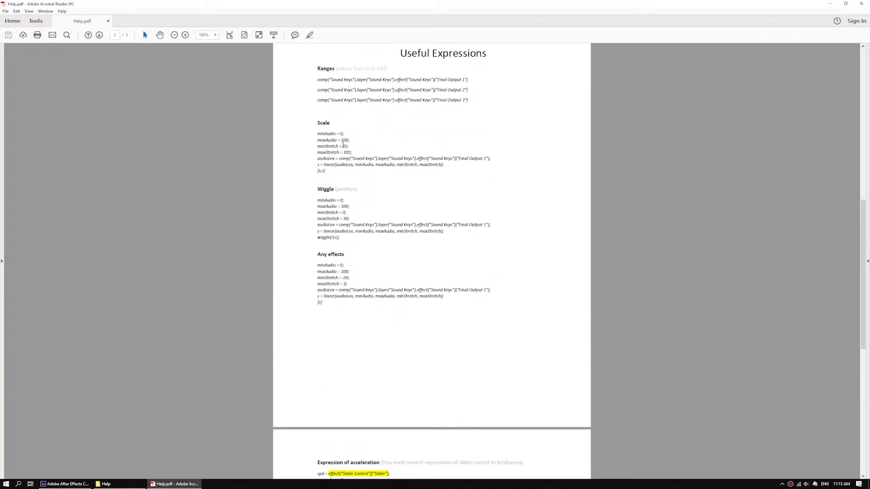
Step: Switch back to After Effects and expand the Spectrum layer's Transform properties
left_click(68, 484)
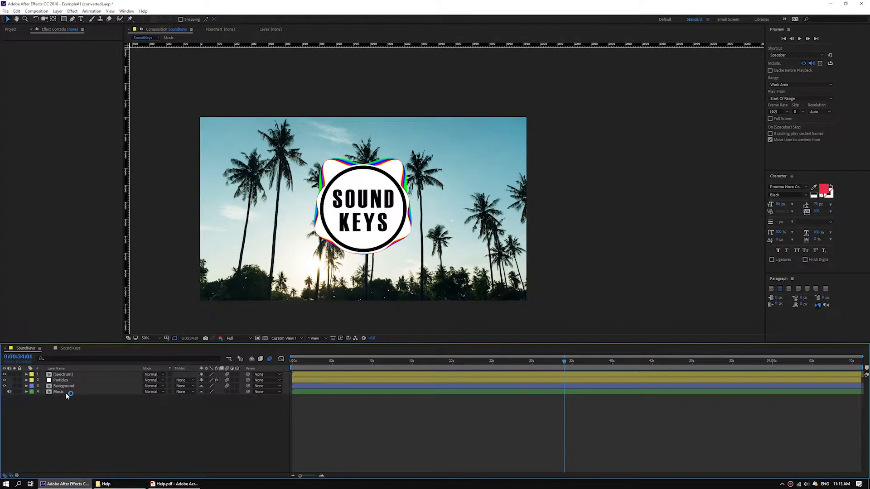
left_click(62, 375)
left_click(27, 375)
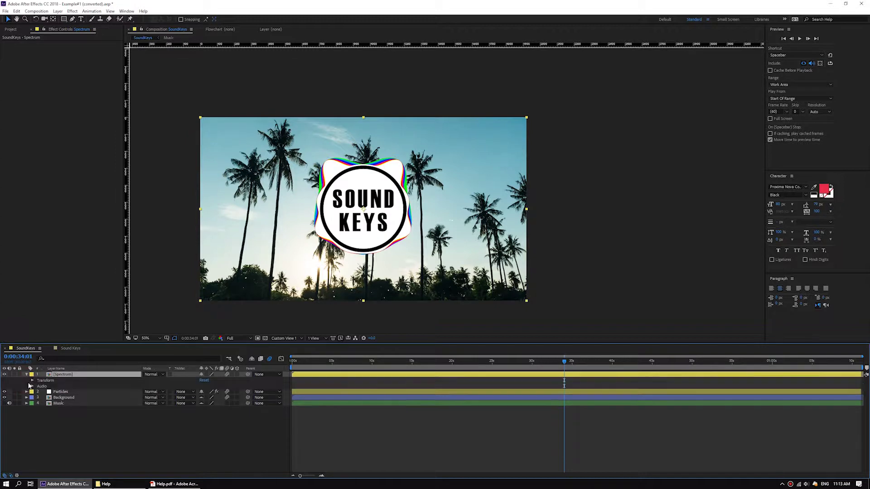
left_click(32, 381)
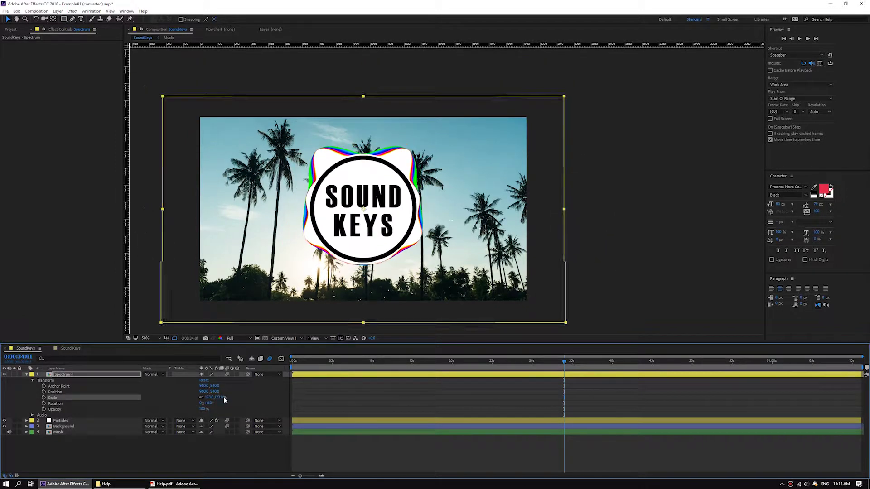
Step: Copy the Scale expression from Help.pdf and apply it to the Spectrum layer's Scale property in After Effects
key("alt+Tab")
left_click_drag(325, 169, 307, 133)
right_click(324, 140)
left_click(340, 163)
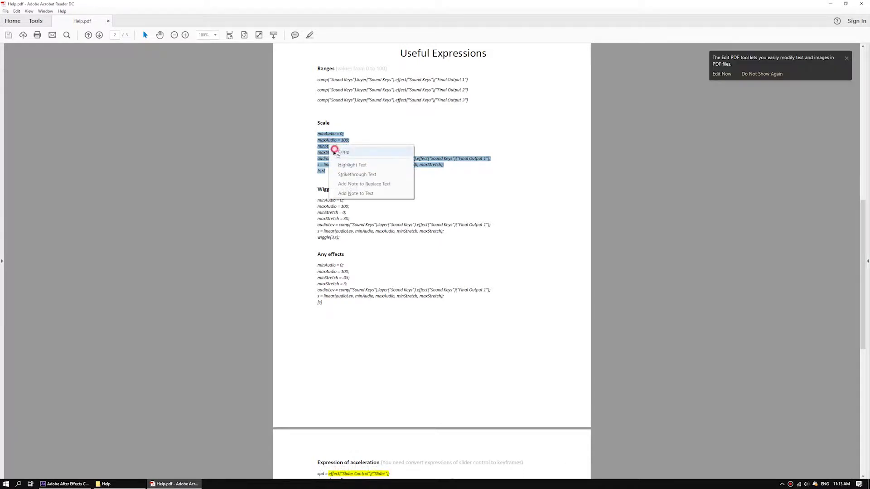
left_click(79, 483)
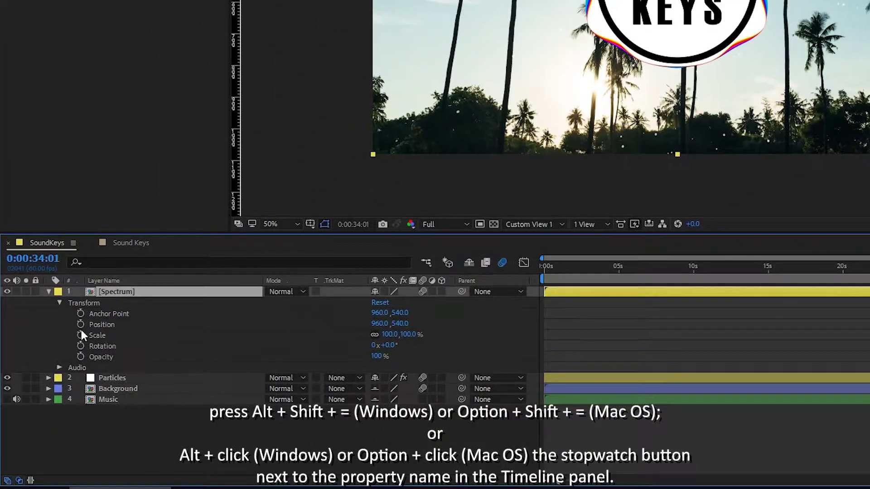
left_click(80, 335, "alt")
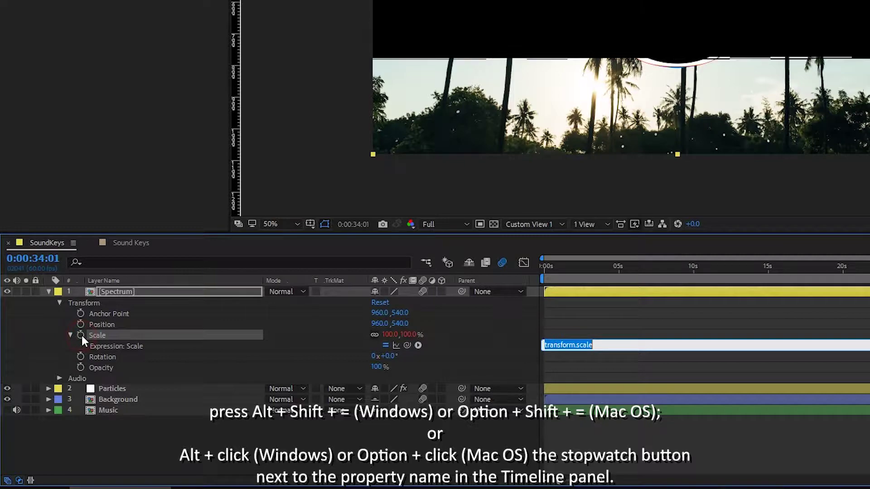
key("ctrl+v")
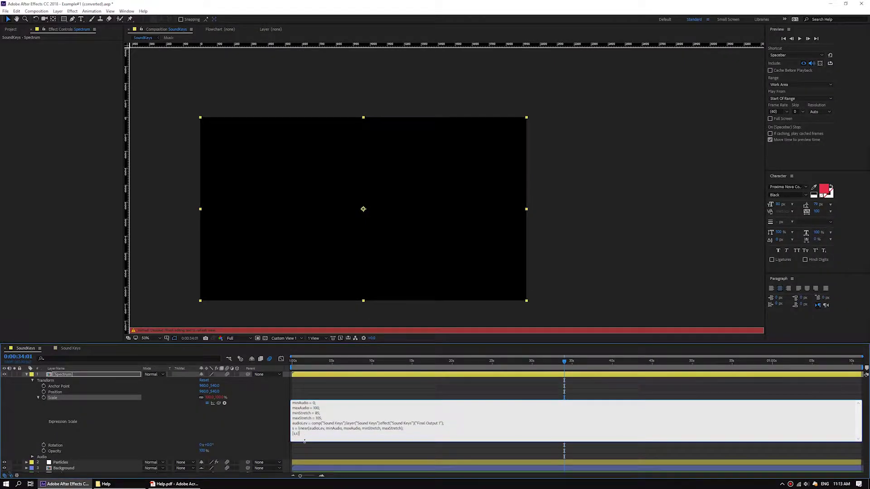
left_click(576, 431)
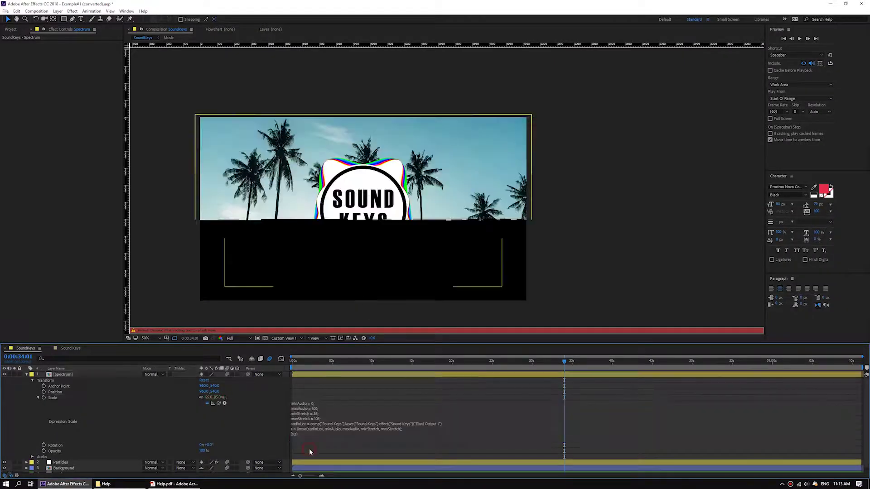
Step: Check the soloed Spectrum layer's audio-driven scaling at several times, including 0:00:14:03 and 0:00:59:20
left_click(351, 363)
left_click(404, 362)
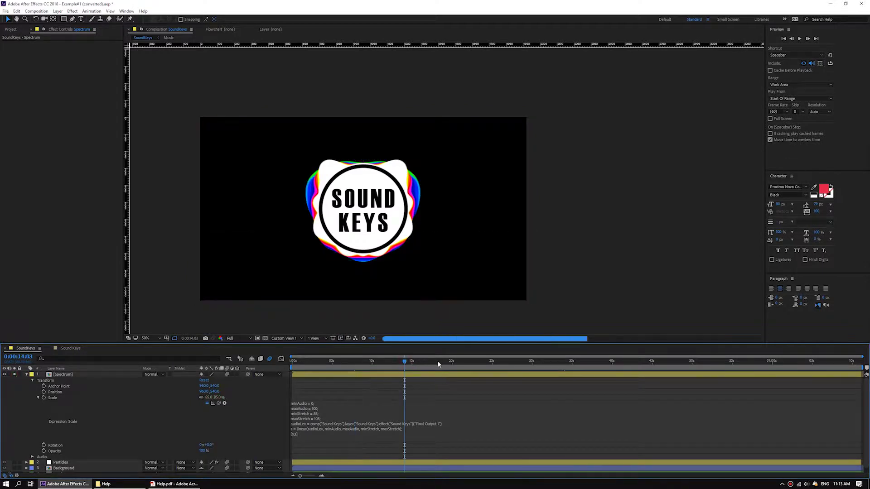
left_click(514, 361)
left_click(767, 363)
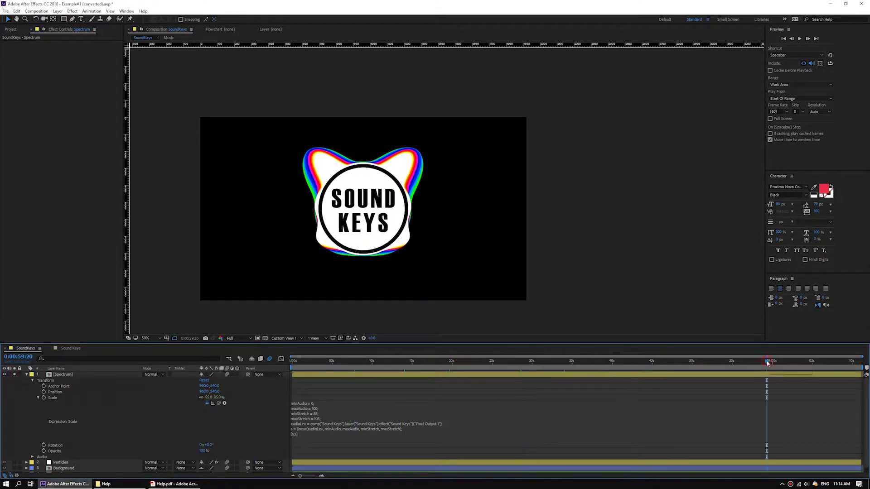
Step: Copy the Wiggle (position) expression from Help.pdf and apply it to the Spectrum layer's Position property in After Effects
key("alt+Tab")
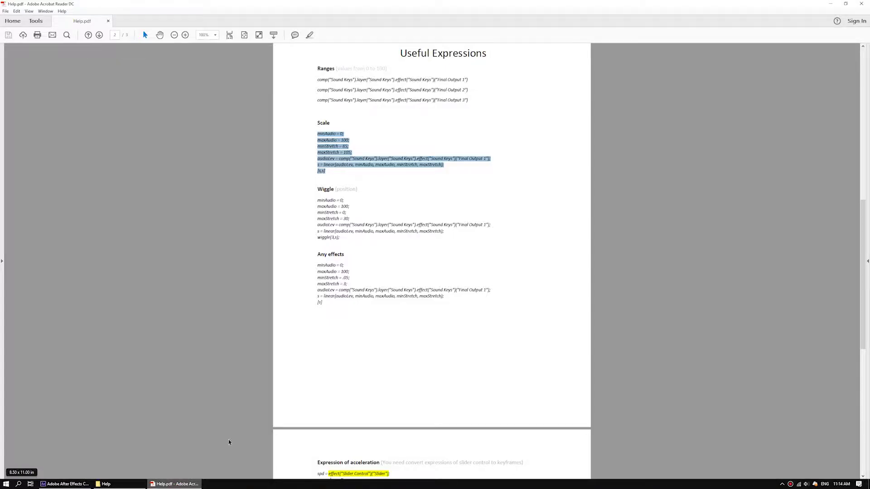
left_click_drag(341, 237, 312, 212)
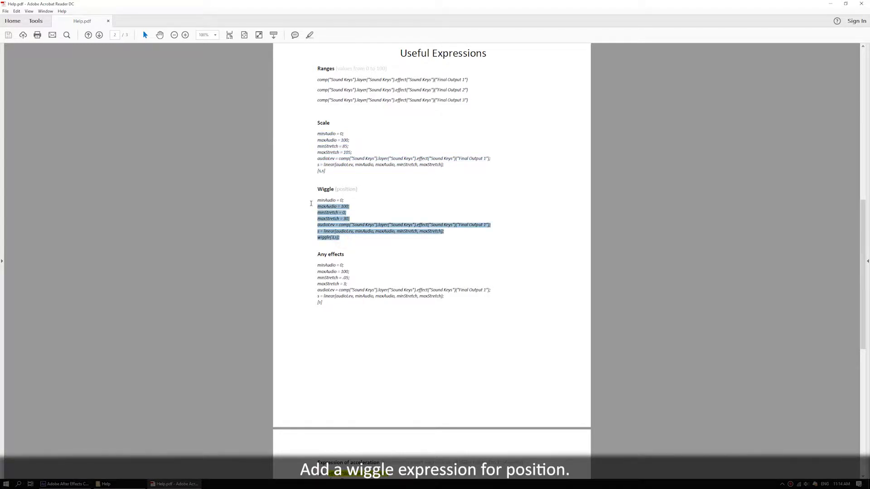
right_click(324, 205)
left_click(335, 212)
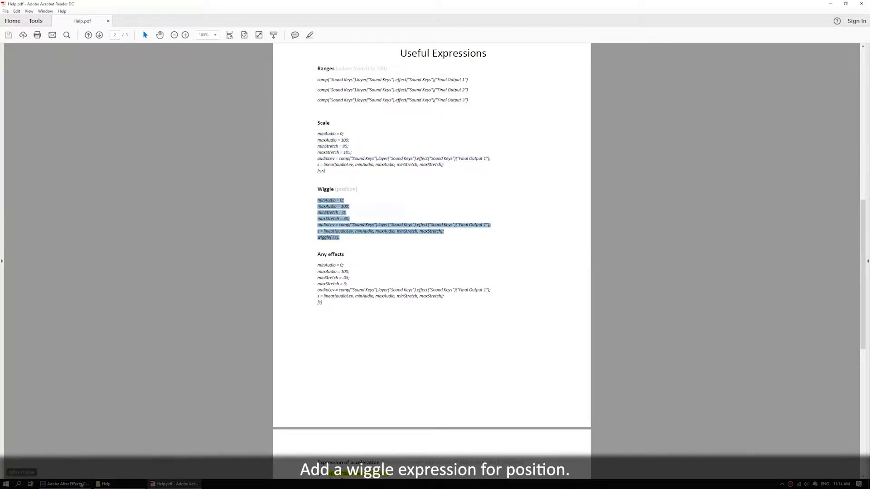
left_click(78, 484)
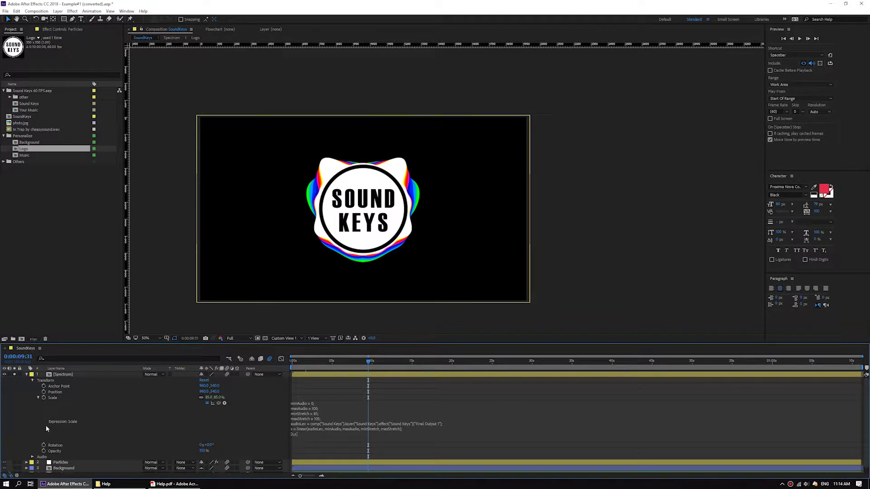
left_click(43, 393, "alt")
key("ctrl+v")
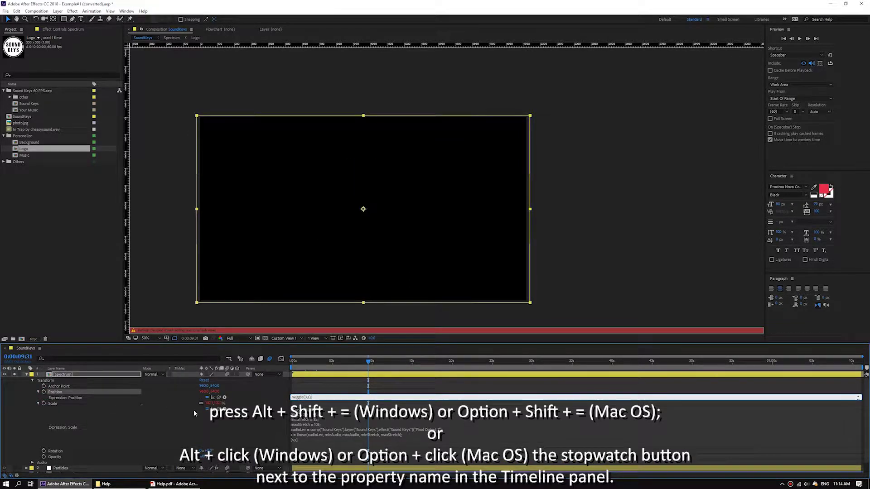
left_click(286, 397)
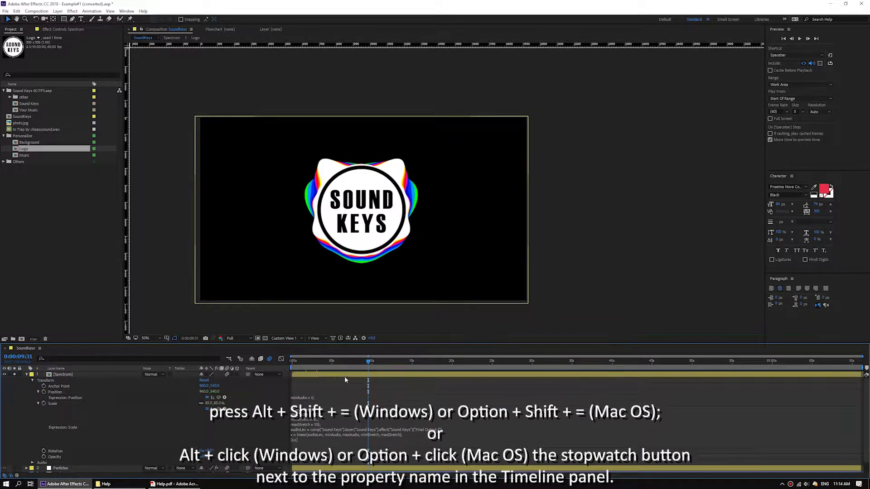
Step: Examine the logo's wiggle at several times from 0:00:13:07 to 0:00:57:30, including a close-up, and show the full Position expression
left_click(396, 364)
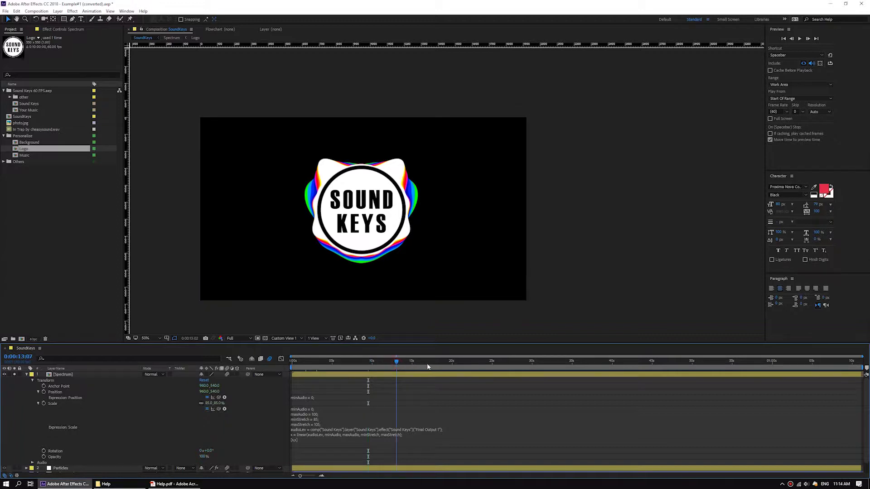
left_click(338, 398)
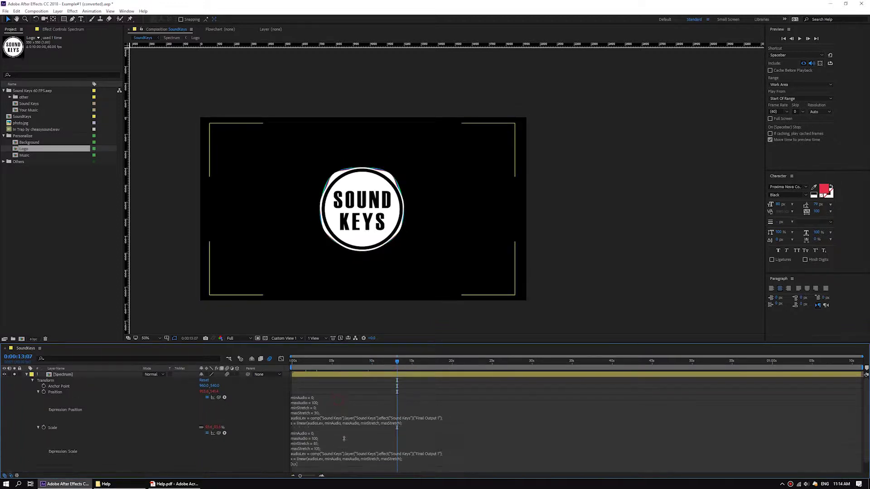
left_click(487, 362)
left_click(622, 362)
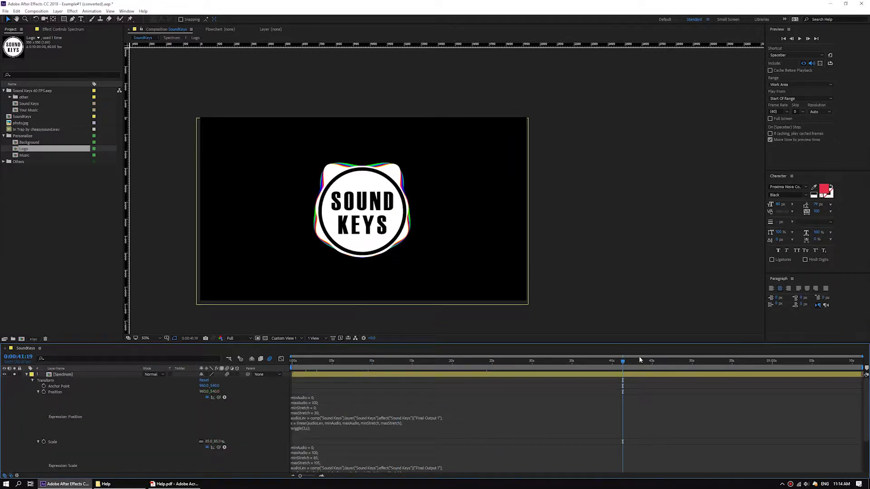
left_click(703, 363)
left_click(751, 362)
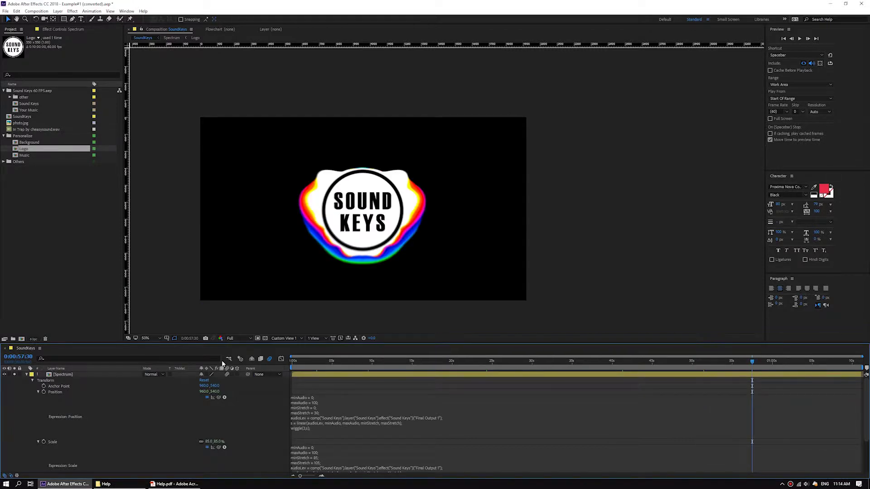
key("period")
key("period")
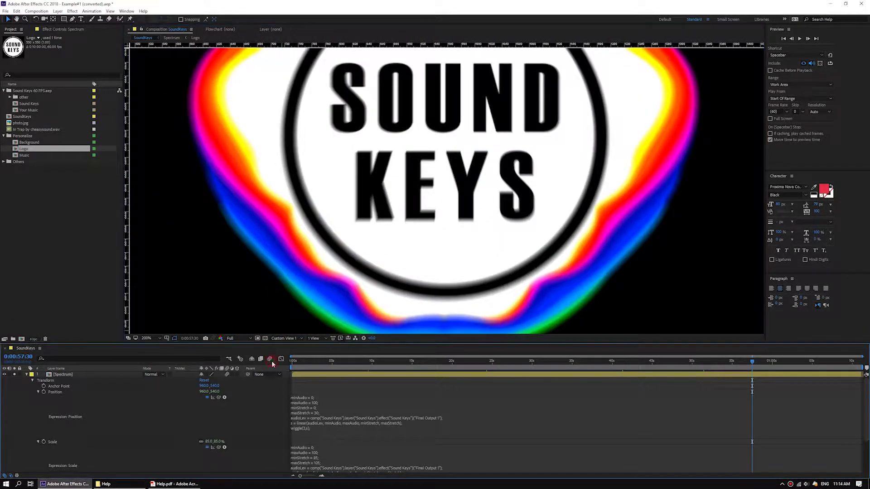
key("comma")
key("comma")
Step: Collapse the Spectrum layer, solo the Particles layer and scrub to 0:00:16:54 to check the particles
left_click(27, 374)
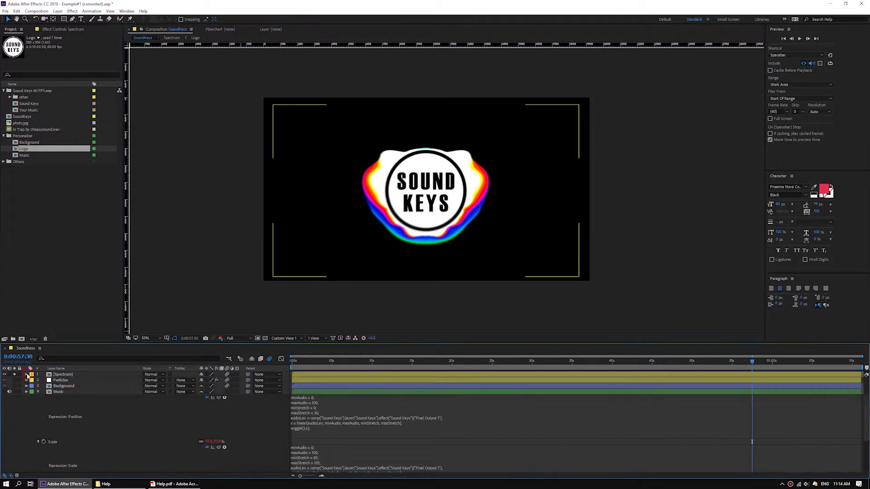
left_click(38, 380)
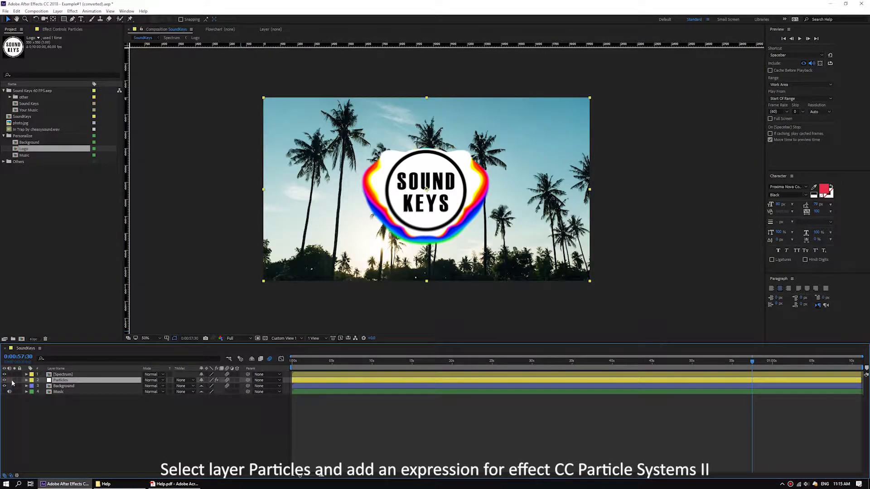
left_click(15, 381)
left_click_drag(343, 365, 426, 363)
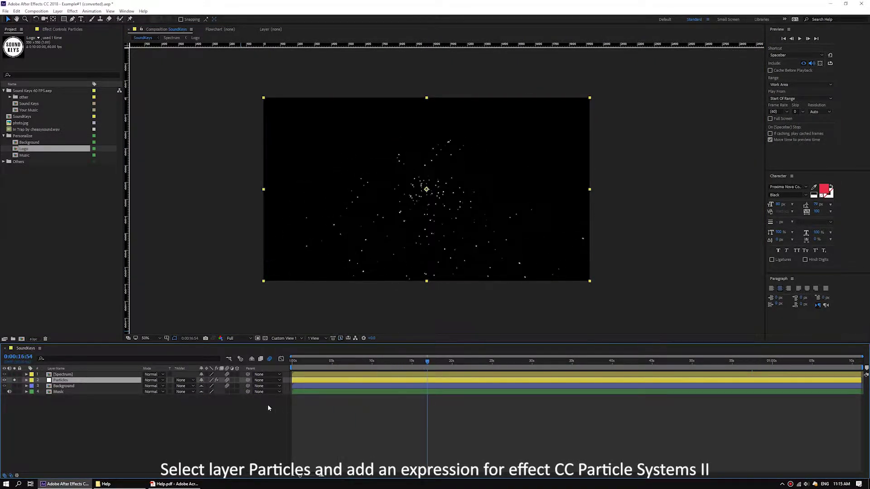
Step: Copy the Any effects expression from the Useful Expressions page of Help.pdf and return to After Effects
left_click(174, 483)
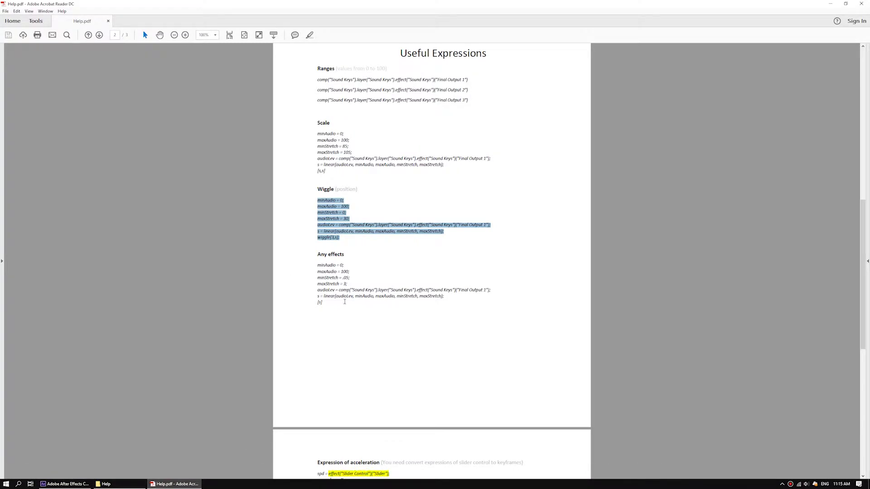
left_click_drag(317, 265, 348, 302)
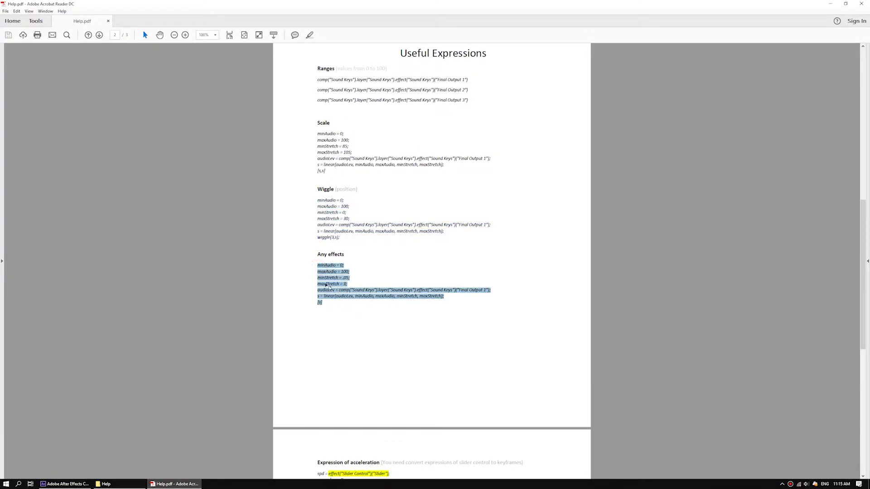
right_click(325, 285)
left_click(338, 289)
left_click(66, 484)
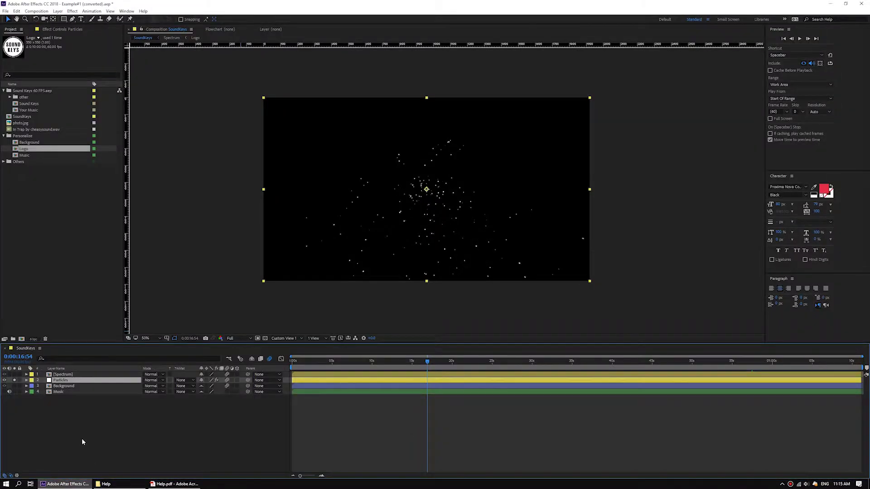
Step: Apply the copied Any effects expression to Birth Rate in the Particles layer's CC Particle Systems II effect, keeping minStretch .05 and maxStretch 3
left_click(25, 380)
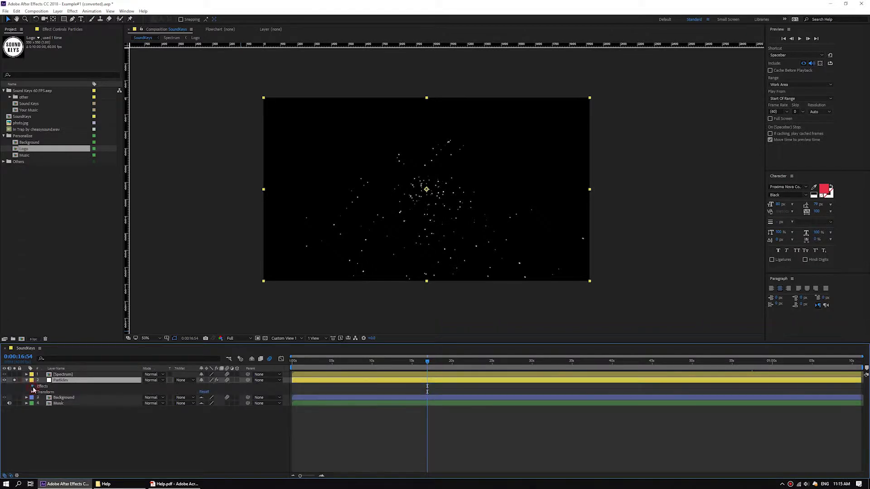
left_click(32, 386)
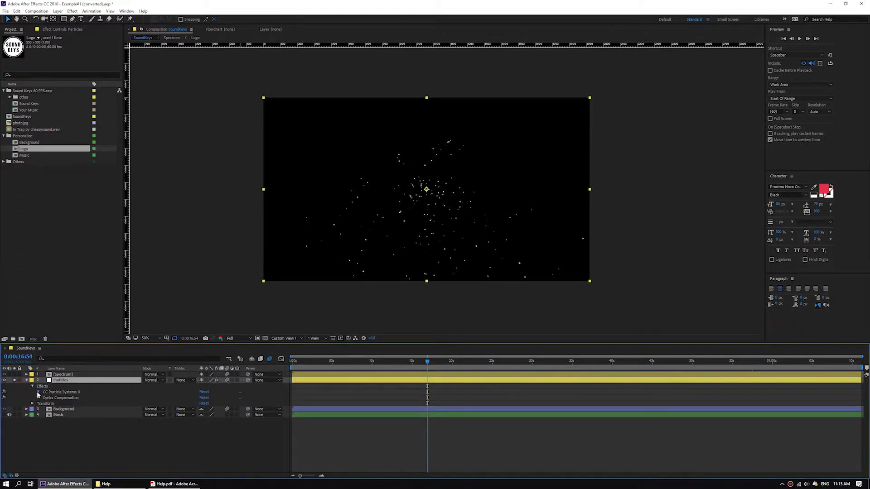
left_click(39, 392)
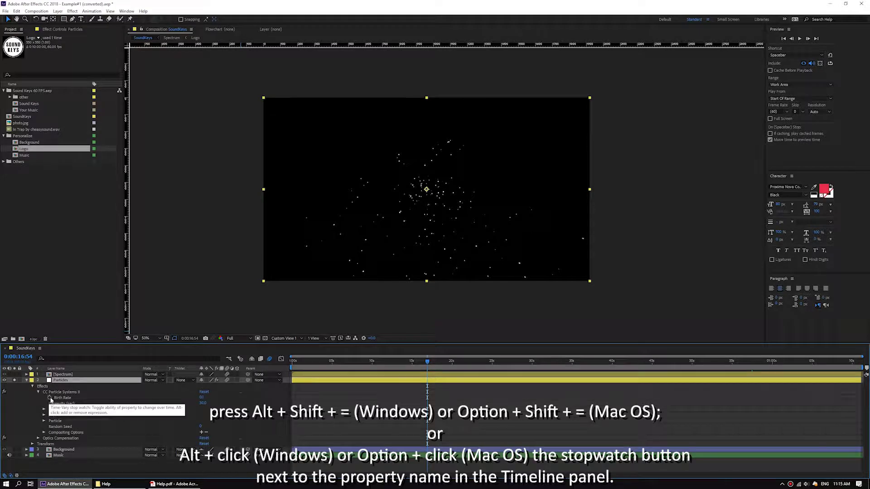
left_click(49, 398, "alt")
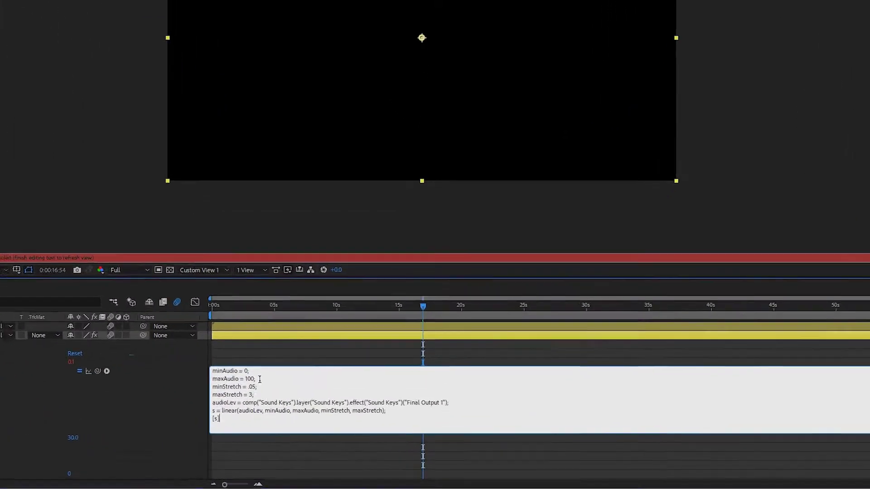
left_click_drag(321, 418, 298, 419)
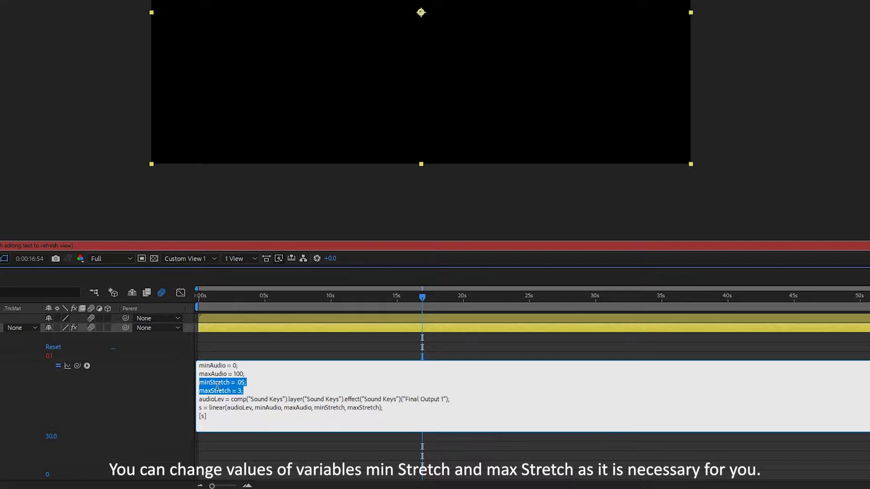
left_click(130, 396)
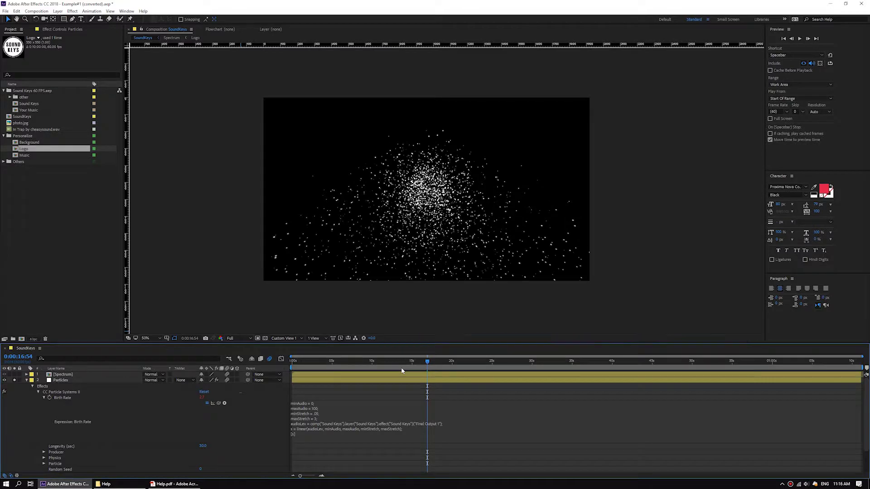
Step: Save the project as Example#1 (converted).aep in the Sound Keys folder
left_click(6, 11)
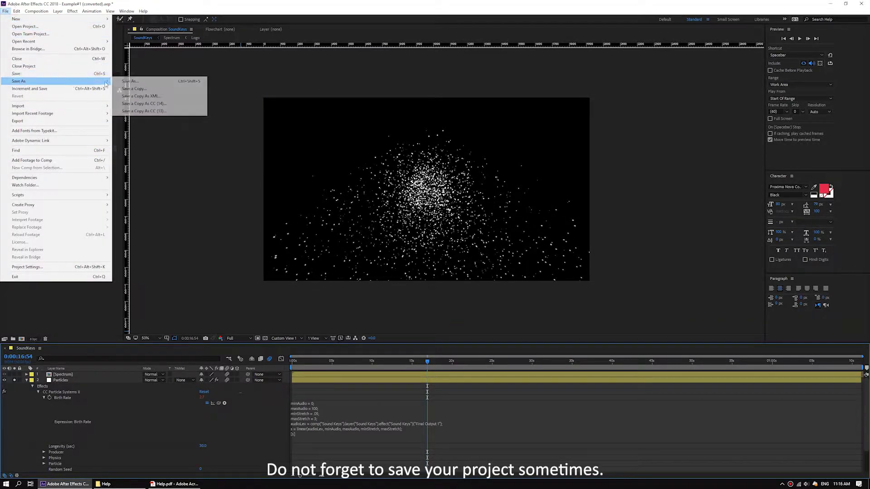
left_click(123, 81)
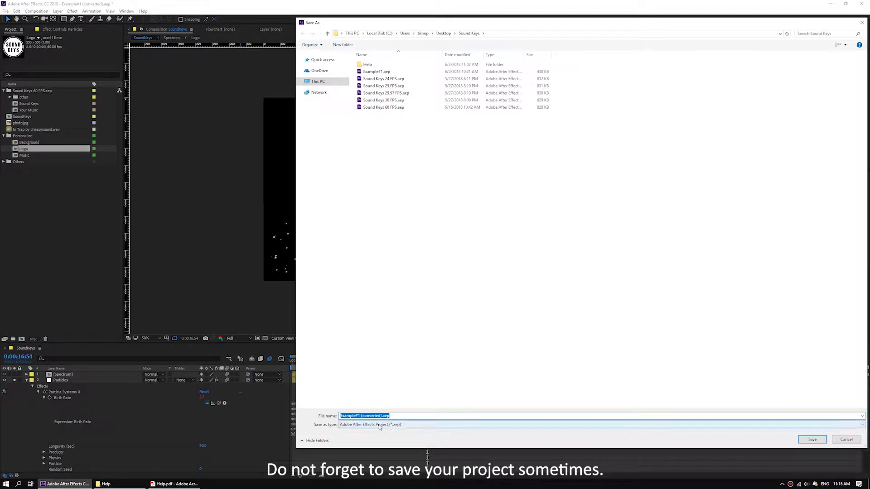
left_click(813, 440)
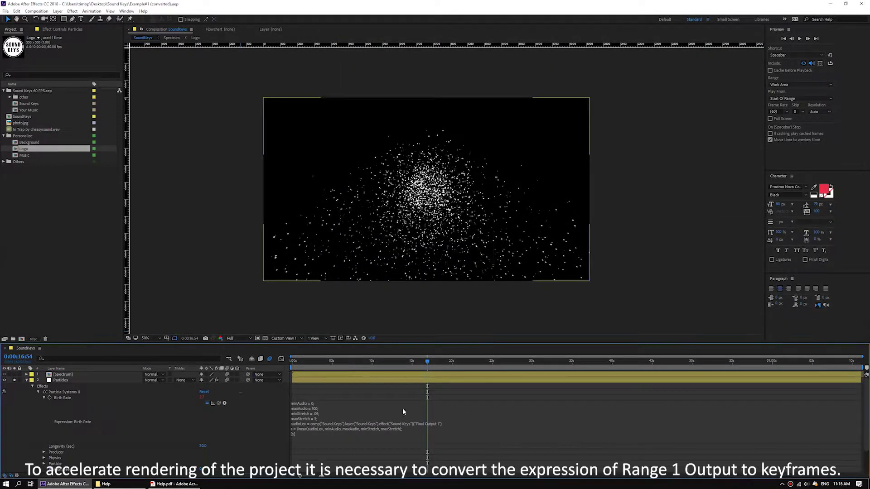
Step: Open the Sound Keys composition, reveal Range 1's Output 1 in the timeline and convert its expression to keyframes
double_click(34, 105)
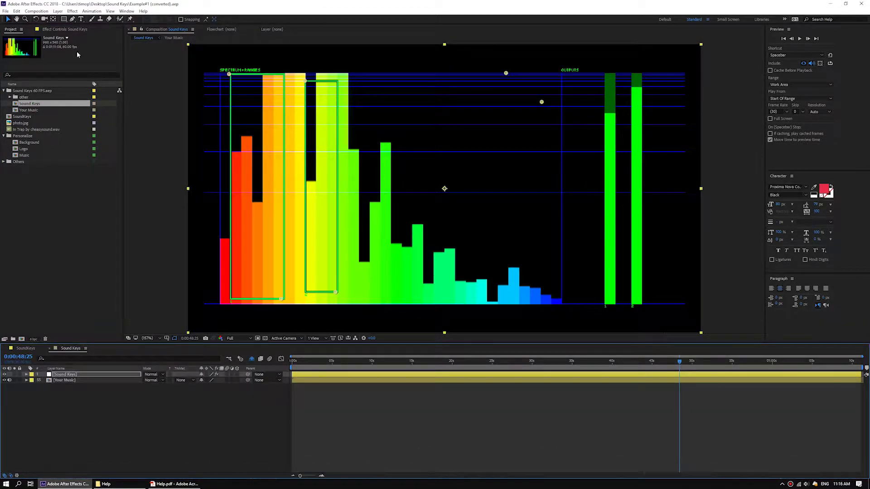
left_click(61, 29)
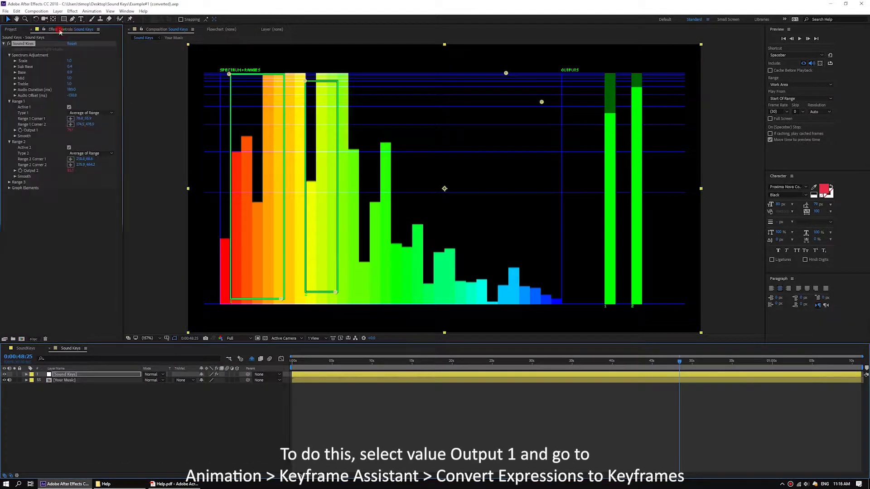
right_click(29, 130)
left_click(78, 193)
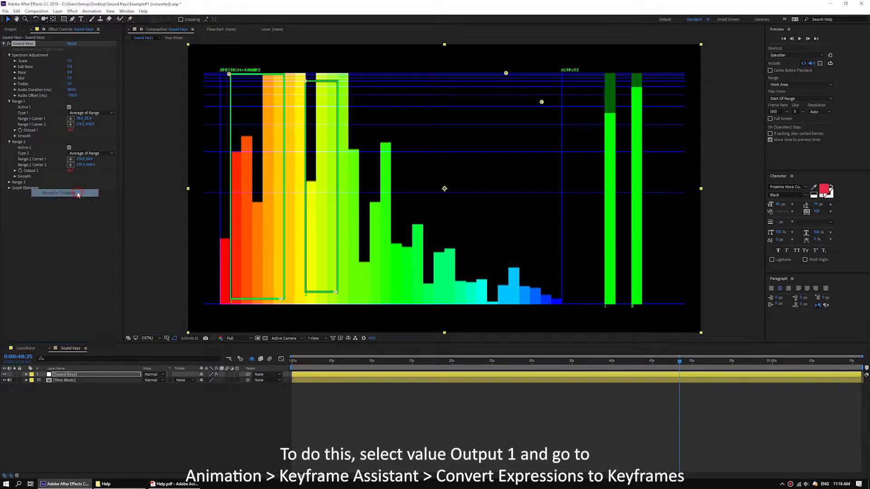
right_click(72, 433)
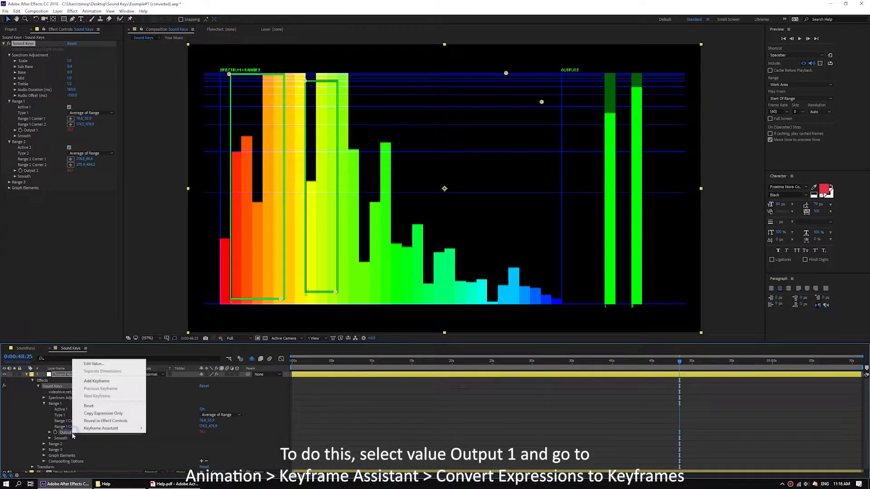
mouse_move(118, 428)
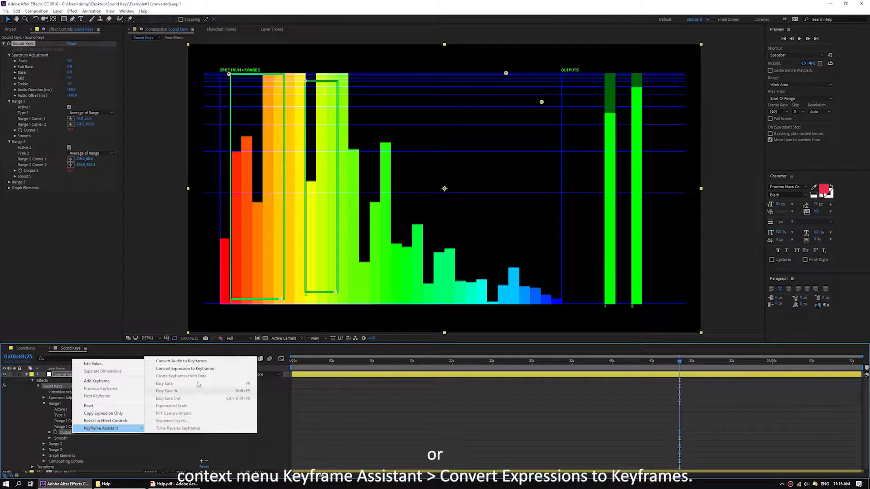
left_click(238, 370)
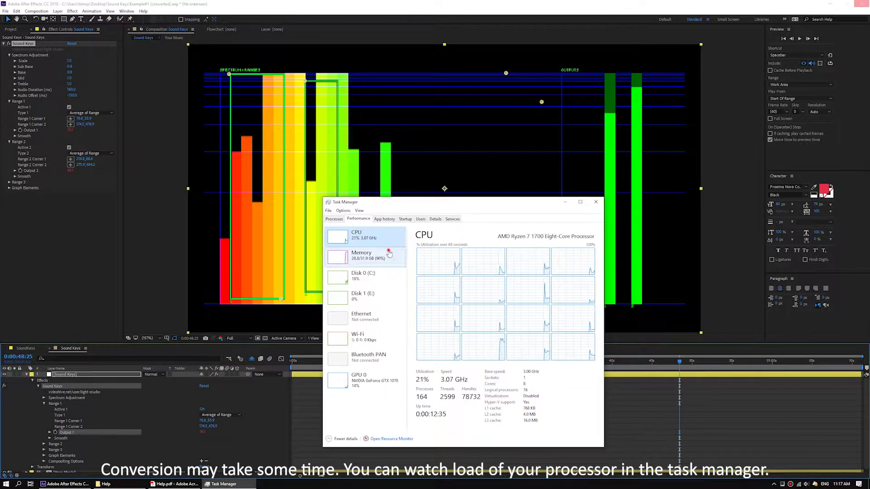
Step: Check the memory and per-core CPU load in Task Manager during the conversion, and close Task Manager
left_click(380, 254)
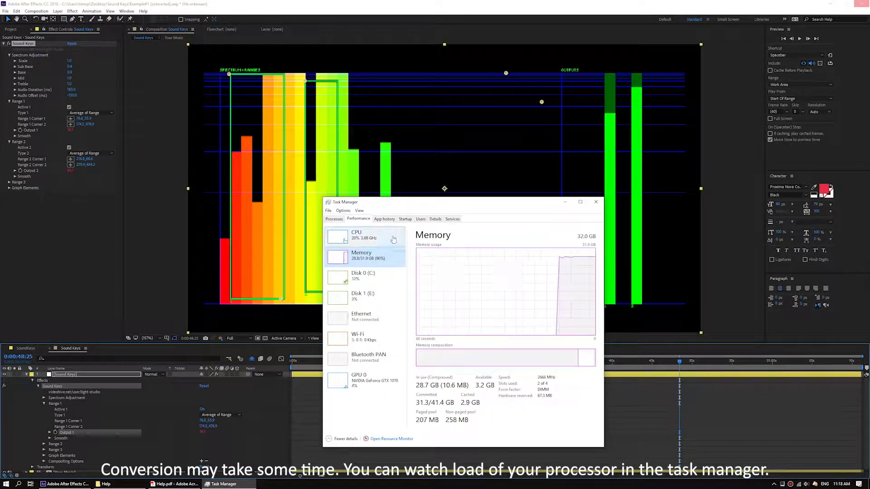
left_click(393, 239)
double_click(453, 268)
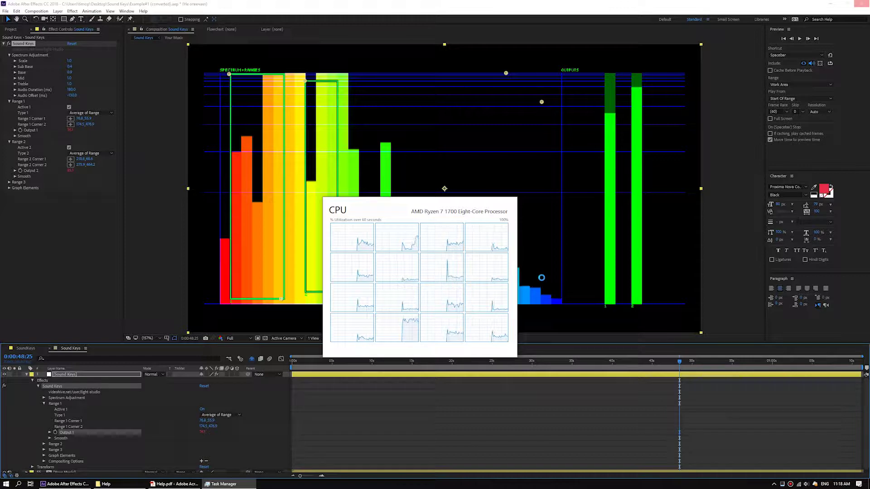
double_click(506, 240)
left_click(593, 208)
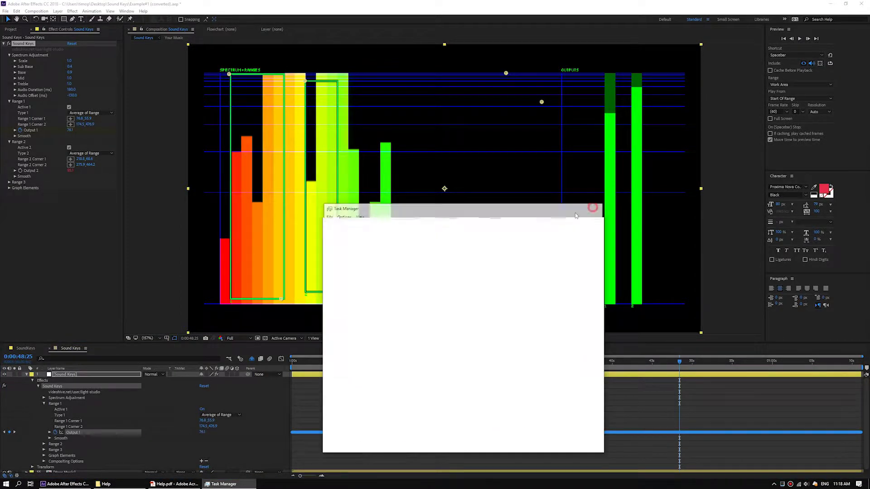
Step: Convert the Output 2 expression of Range 2 to keyframes with the Keyframe Assistant
left_click(44, 445)
right_click(67, 446)
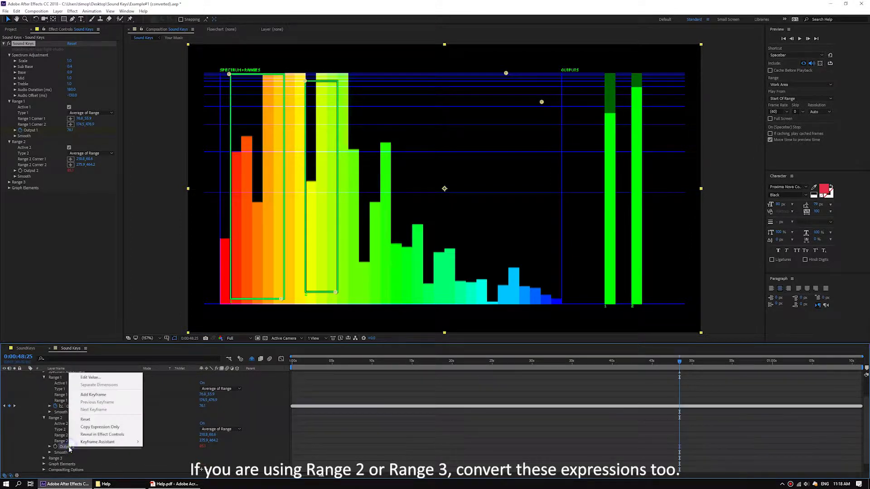
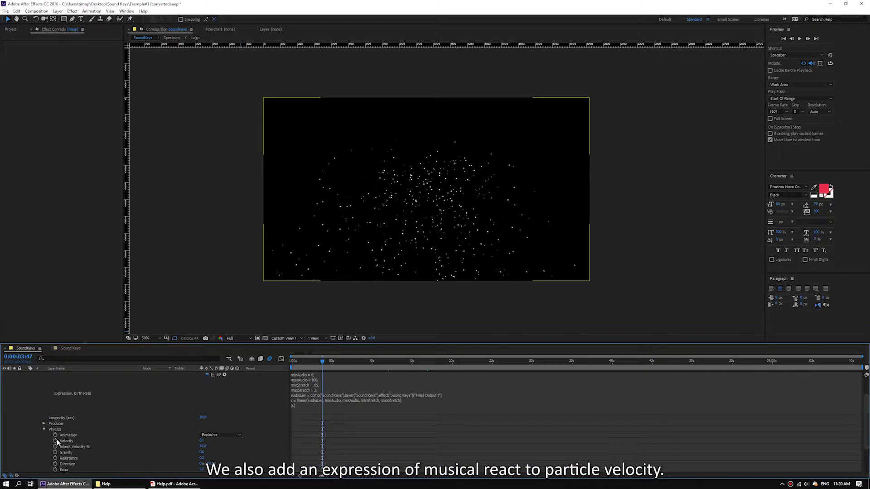
Step: Apply the Any effects expression to the Velocity property under Physics in the Particles layer's CC Particle Systems II effect
left_click(64, 442)
left_click(56, 440, "alt")
type("minAudio = 0; maxAudio = 100; minStretch = .05; maxStretch = 3; audioLev = comp(\"Sound Keys\").layer(\"Sound Keys\").effect(\"Sound Keys\")(\"Final Output 1\"); s = linear(audioLev, minAudio, maxAudio, minStretch, maxStretch); [s]")
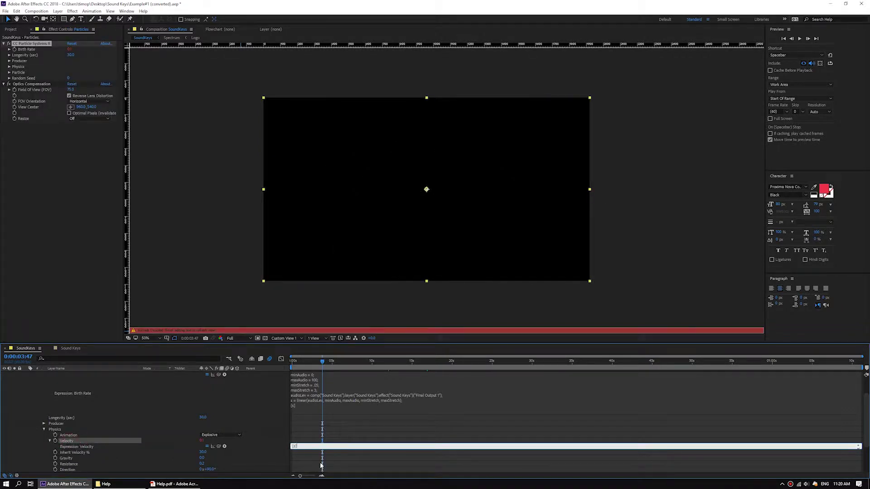
left_click(317, 432)
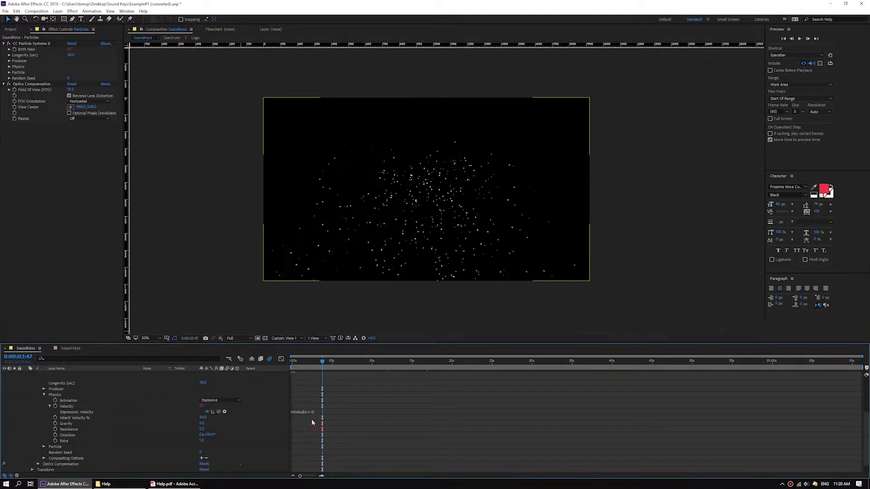
Step: Adjust the minStretch and maxStretch values in the Velocity expression to change how strongly the music drives particle speed
left_click(320, 422)
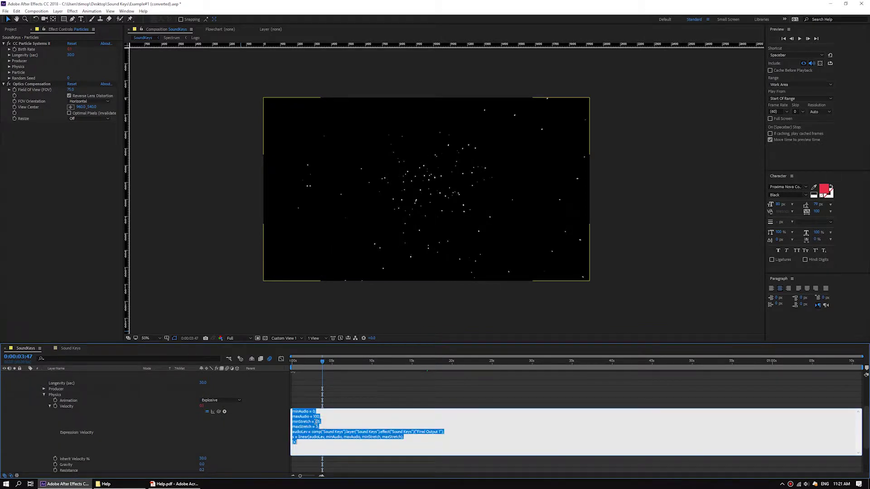
double_click(317, 422)
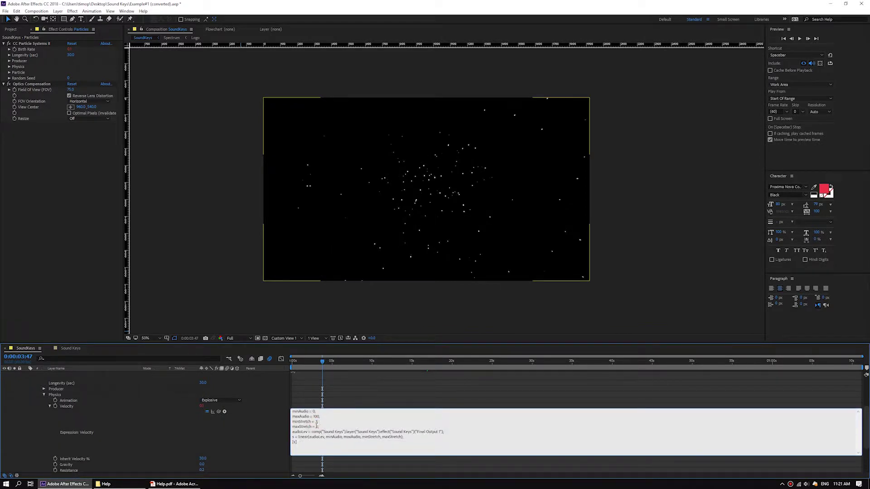
double_click(317, 427)
left_click(240, 444)
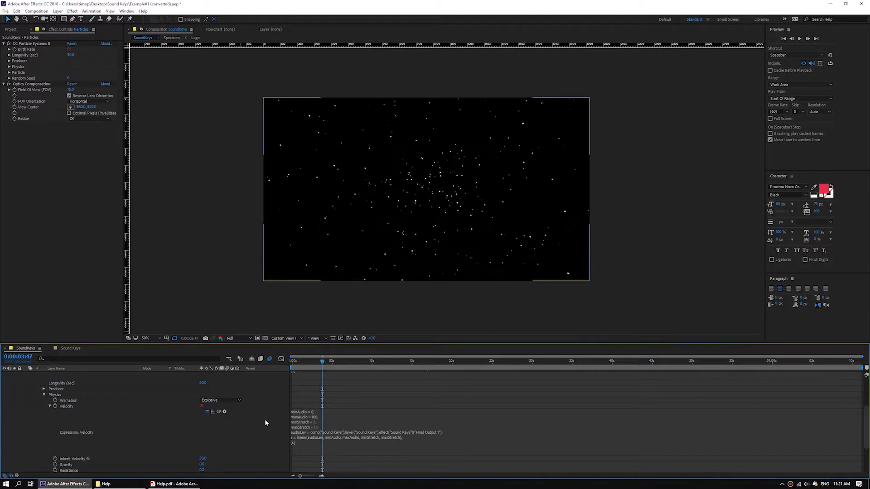
Step: Examine the particles up close and at 0:00:15:02, 0:00:31:23, 0:00:47:44 and 0:01:04:02, and collapse the Particles layer
scroll(267, 394, "up", 5)
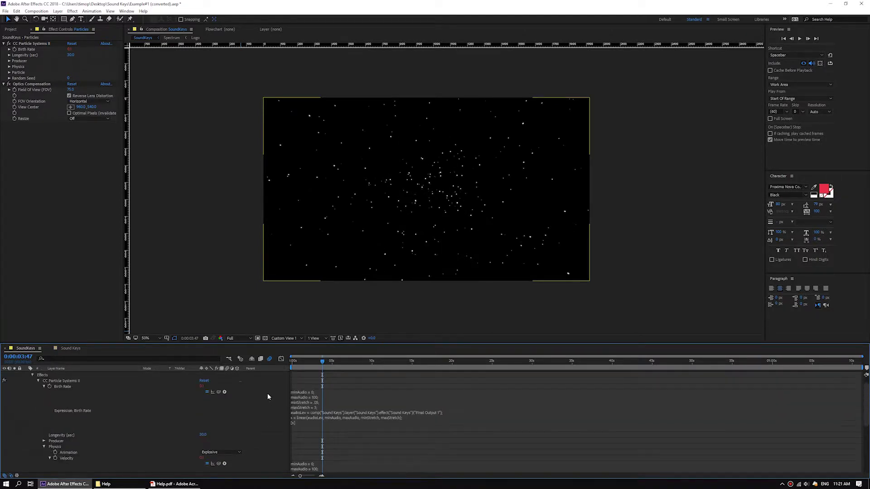
key("period")
left_click_drag(365, 236, 396, 239)
left_click_drag(345, 361, 416, 365)
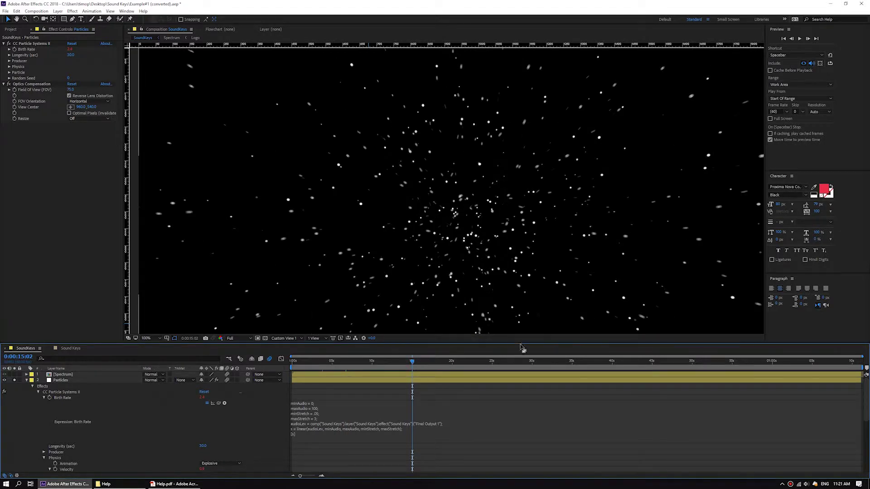
left_click(543, 364)
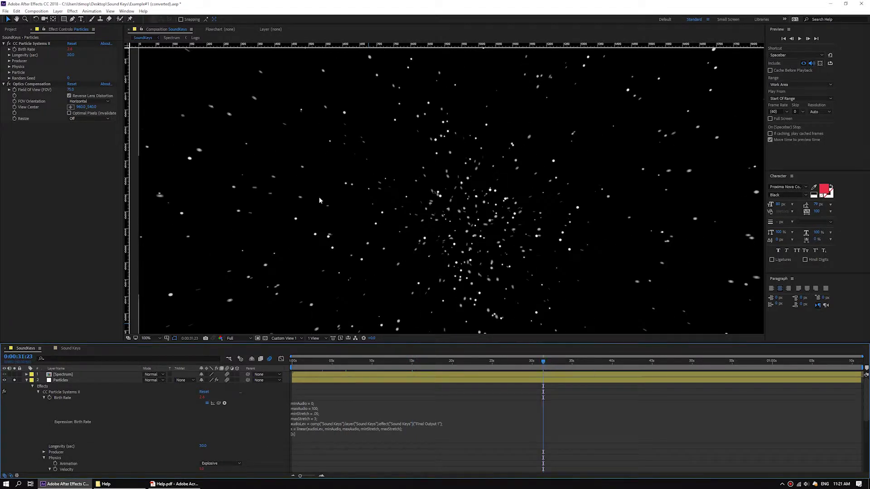
scroll(418, 234, "up", 1)
left_click(269, 360)
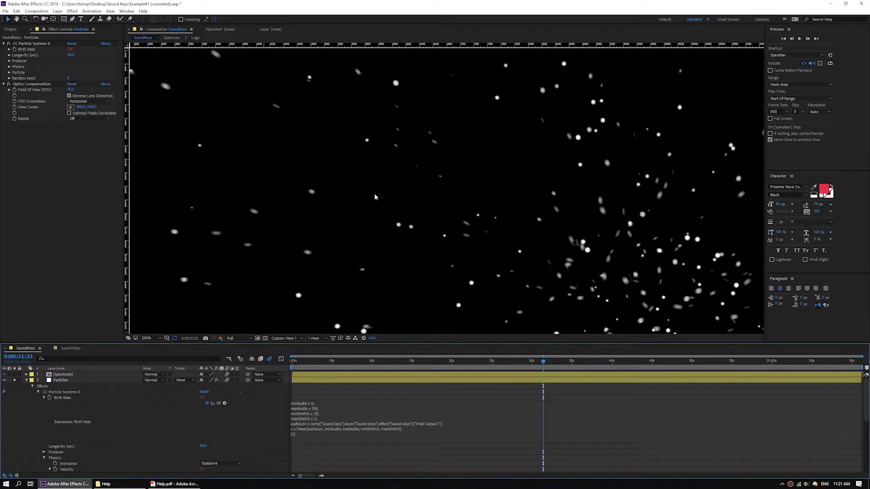
scroll(375, 194, "down", 2)
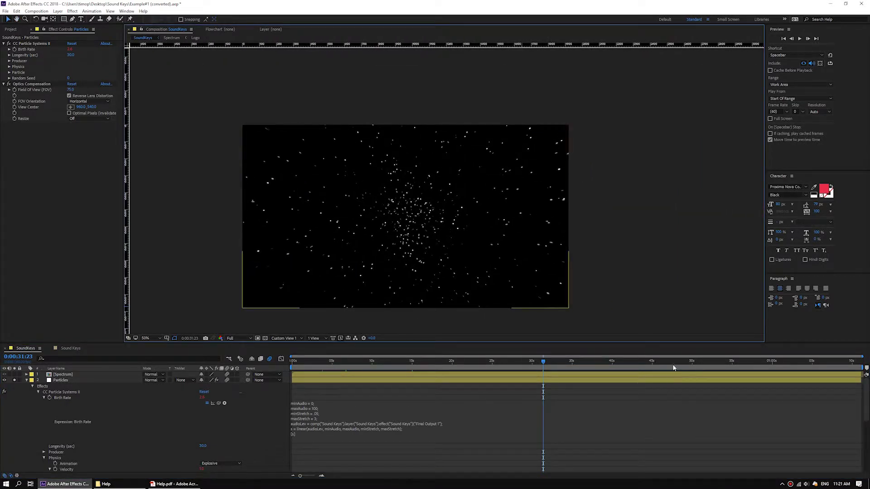
left_click(674, 362)
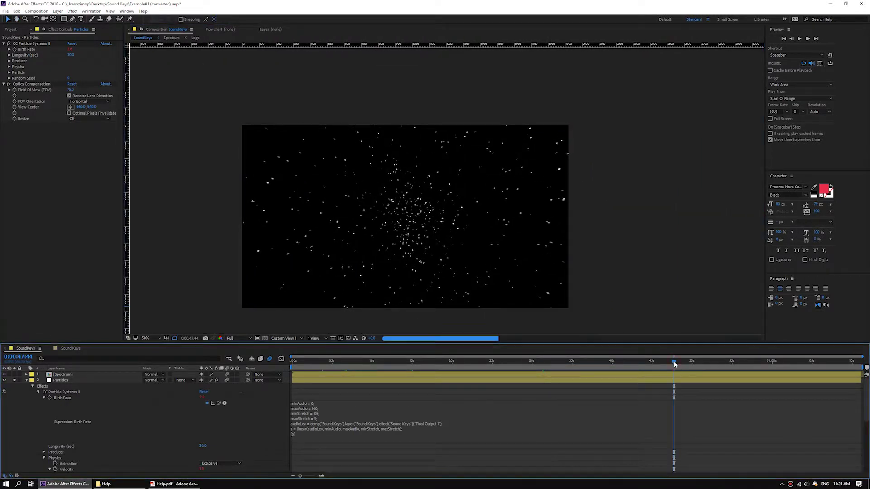
left_click(804, 364)
left_click(26, 381)
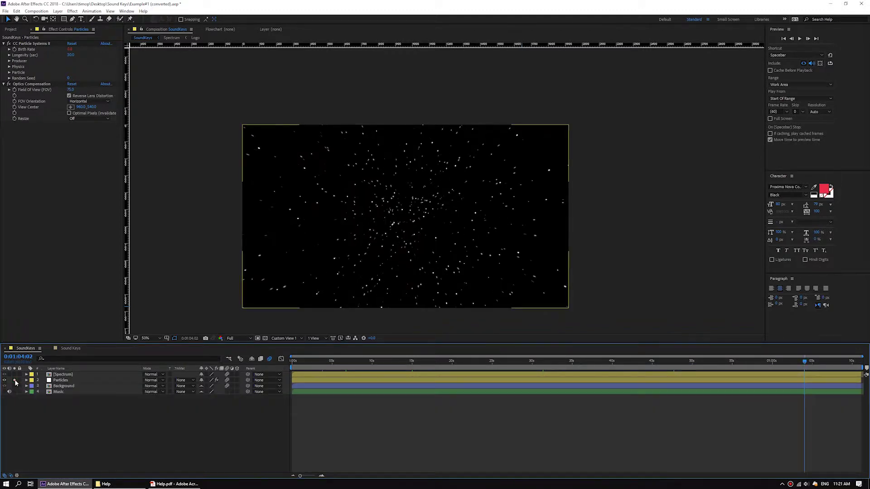
Step: Turn off solo for the Particles layer and view the full composition at 0:00:16:44
left_click(15, 380)
left_click(426, 364)
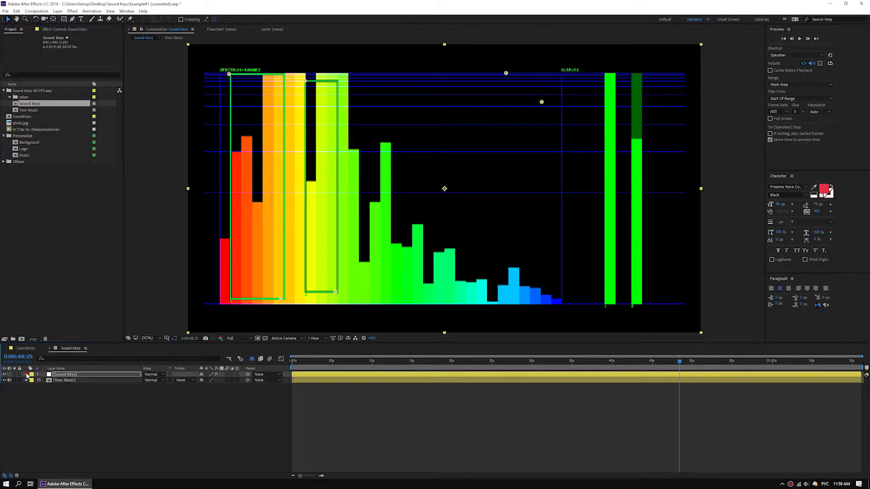
Step: In the Sound Keys layer's effect settings, set Audio Duration to 230 ms and Audio Offset to -160 ms
left_click(27, 374)
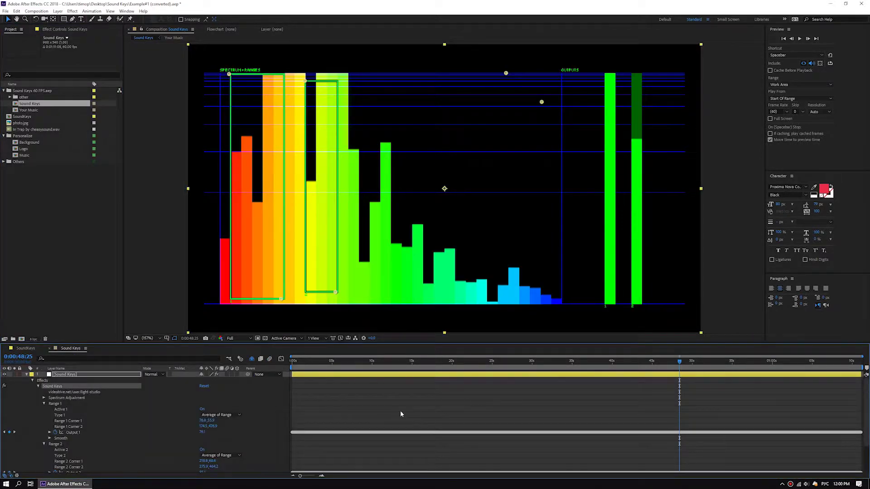
left_click(75, 30)
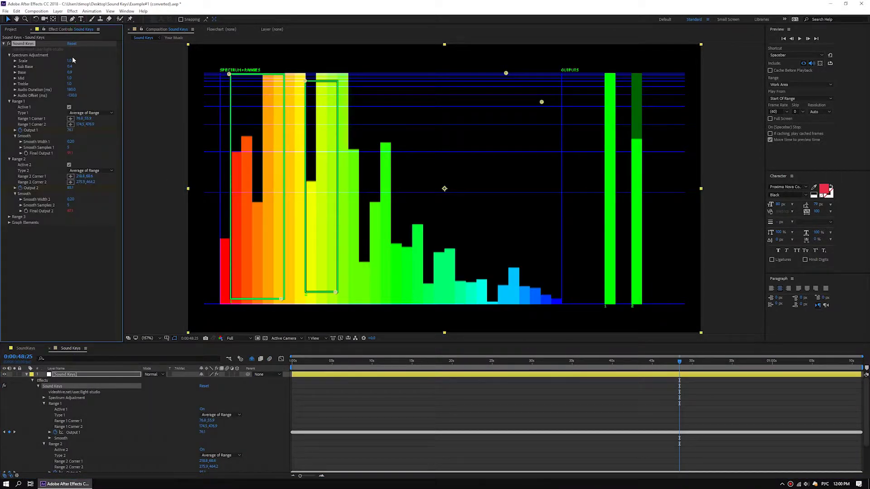
left_click(71, 90)
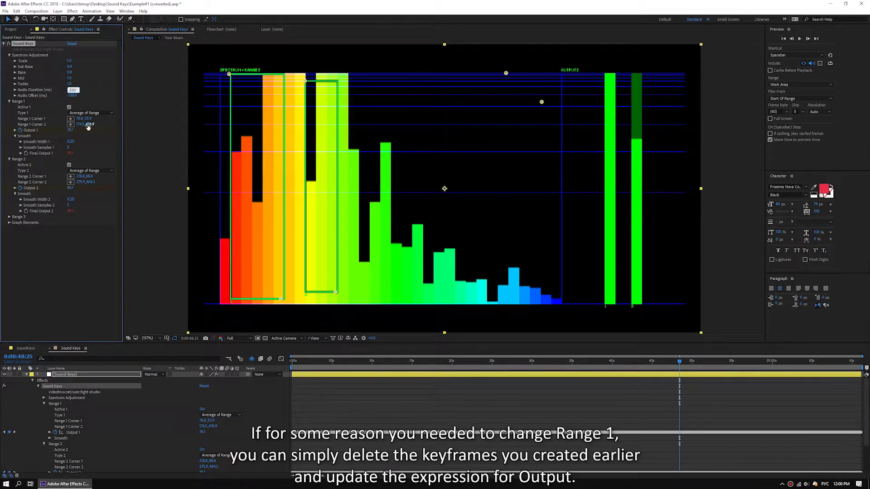
left_click(72, 96)
key("BackSpace")
Step: Delete the Output 1 keyframes of Range 1, refresh the Output 1 expression and go to 0:00:18:44
left_click(78, 433)
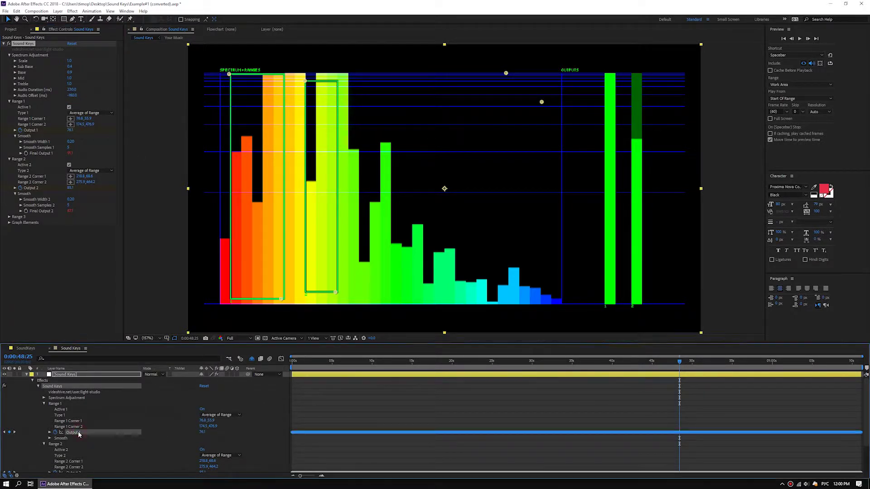
left_click(325, 433)
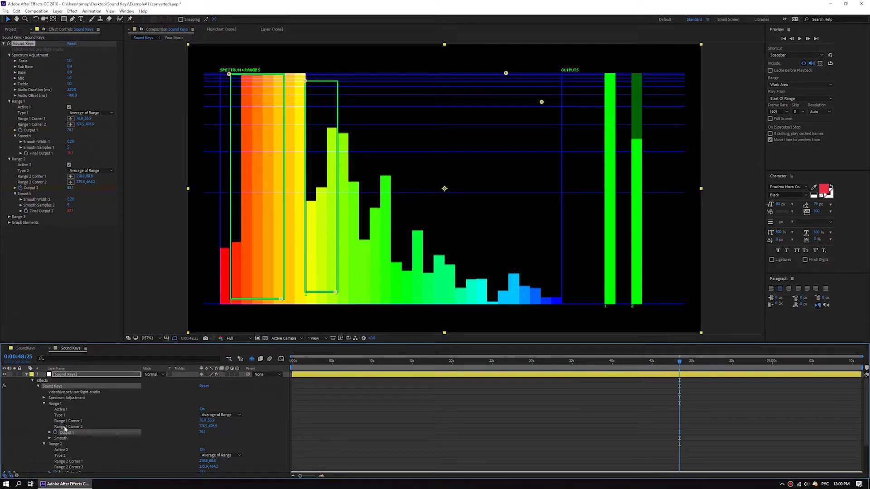
left_click(50, 432)
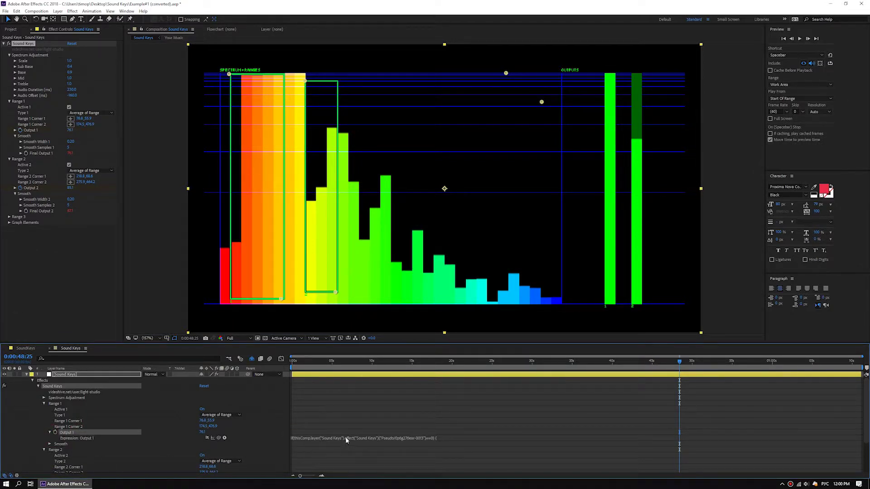
left_click(346, 438)
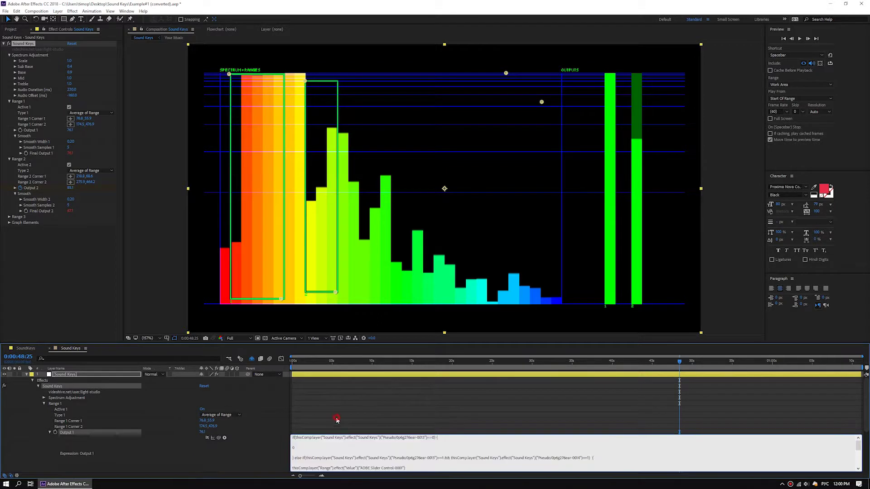
left_click(442, 362)
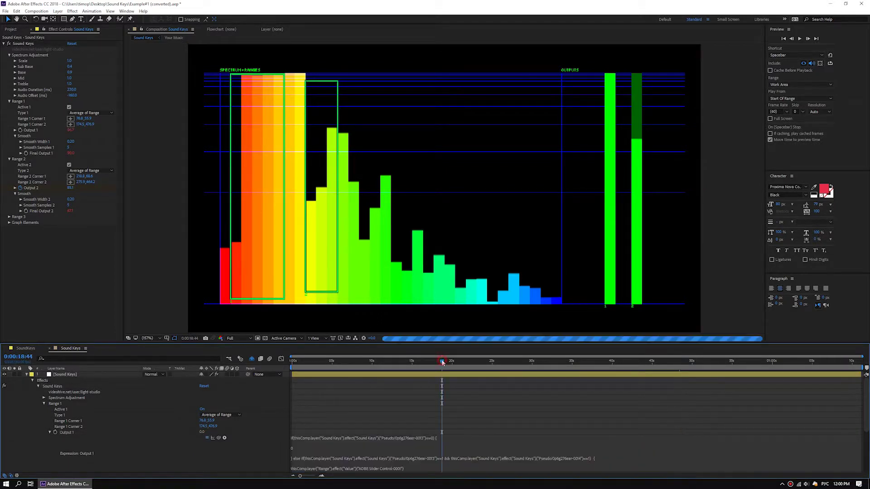
Step: Convert the Output 1 expression of Range 1 to keyframes and reveal the Output 2 expression of Range 2
right_click(71, 432)
mouse_move(132, 427)
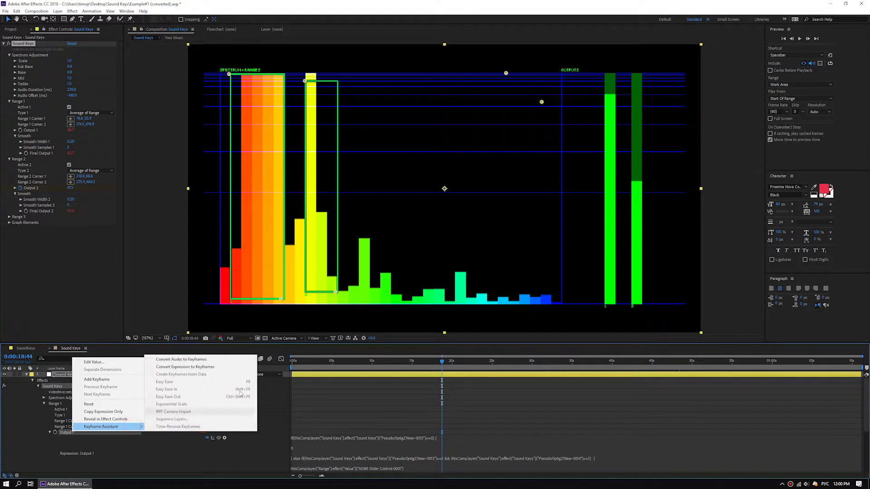
left_click(240, 368)
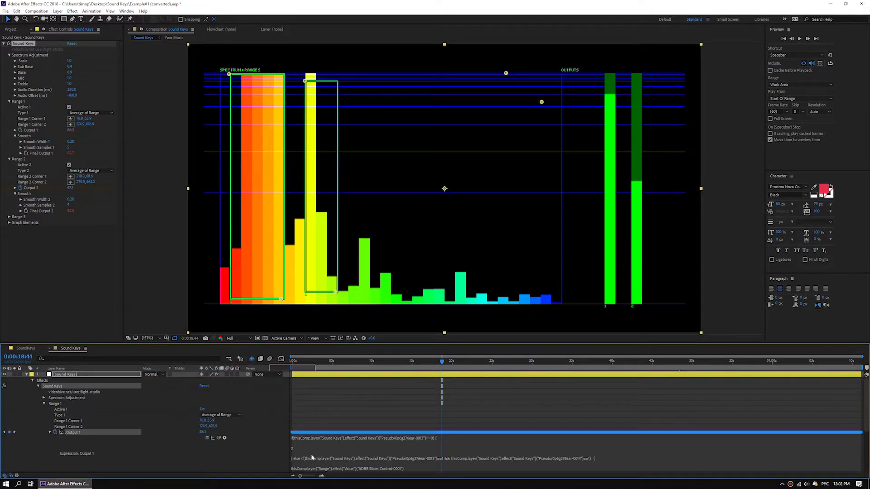
scroll(271, 441, "down", 4)
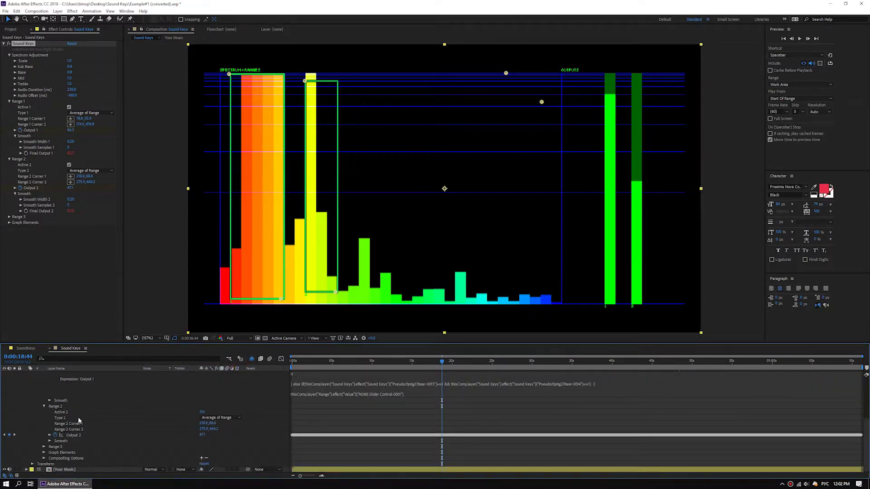
left_click(49, 435)
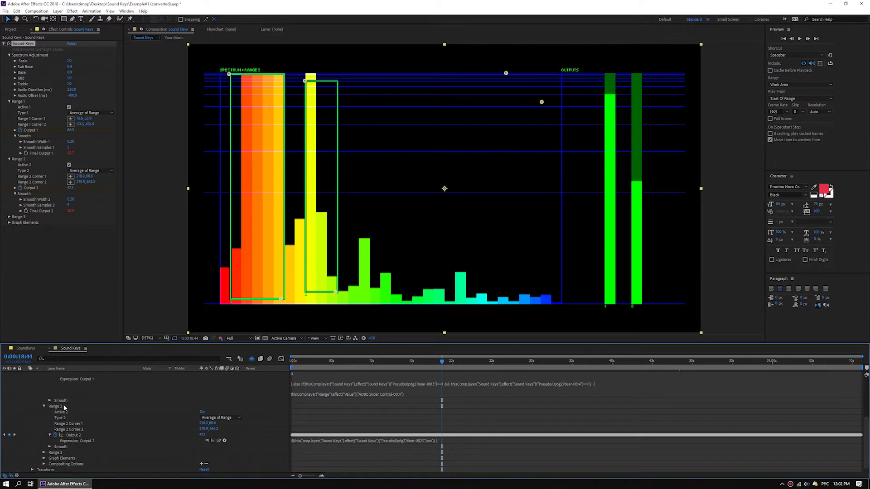
left_click(65, 407)
scroll(63, 399, "up", 4)
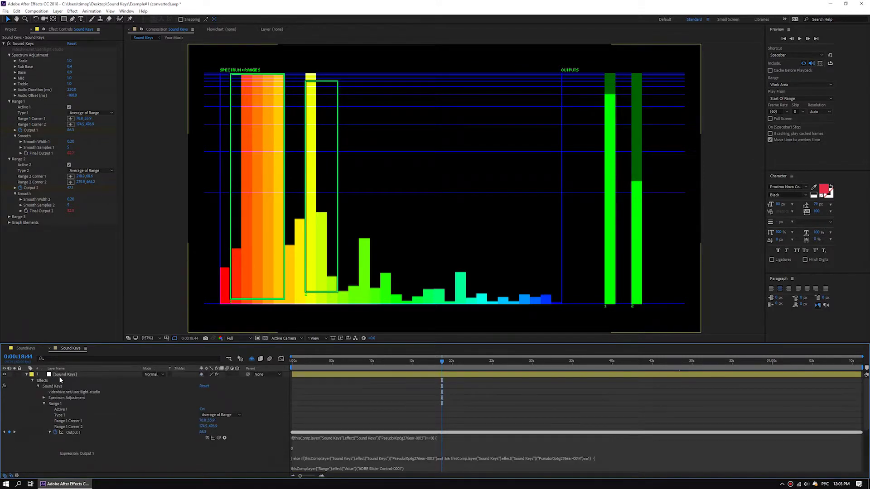
Step: Set Smooth Width 2 of Range 2 to 5.00 in the Sound Keys effect
left_click(68, 375)
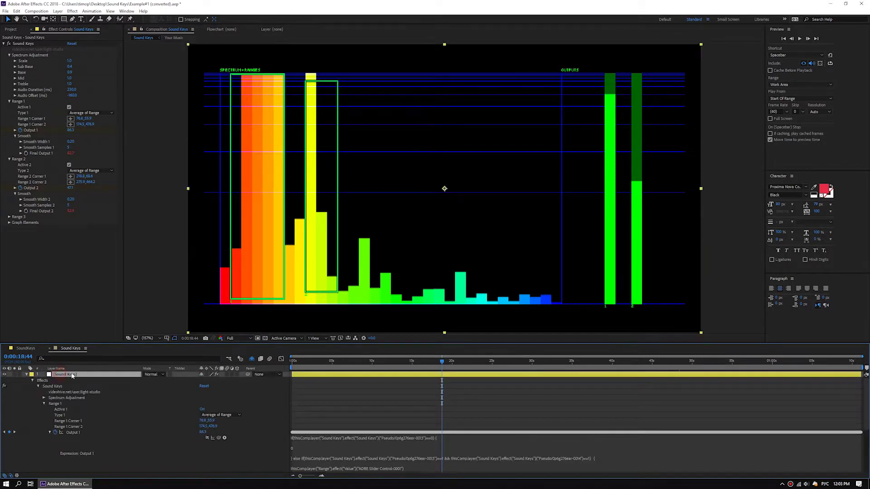
left_click(71, 199)
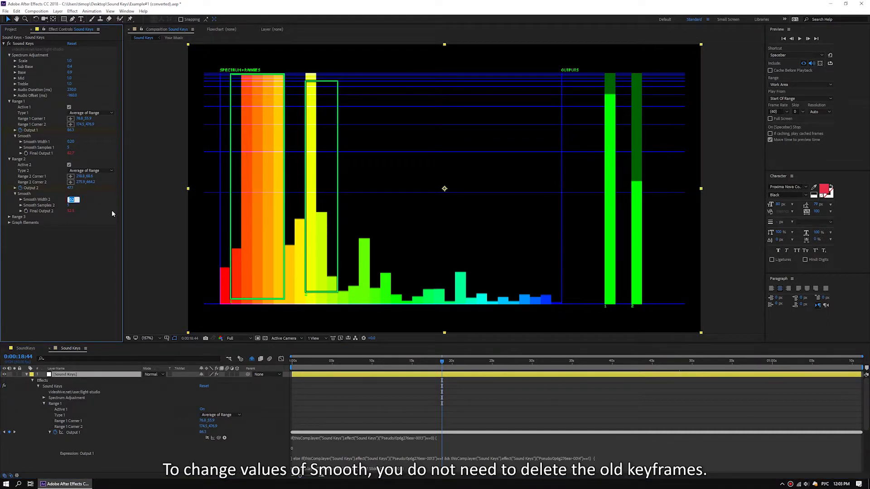
key("BackSpace")
key("Return")
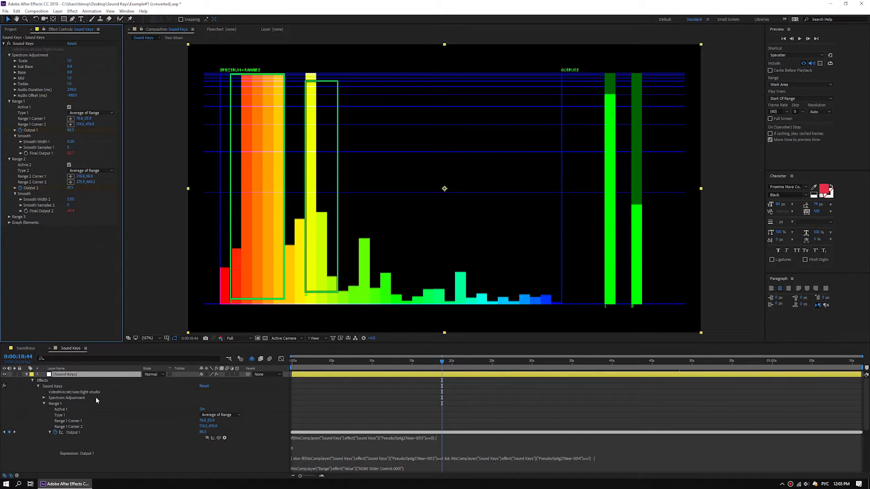
Step: Return to the SoundKeys composition and review the visualizer at 0:00:08:04 and at a later point
left_click(25, 349)
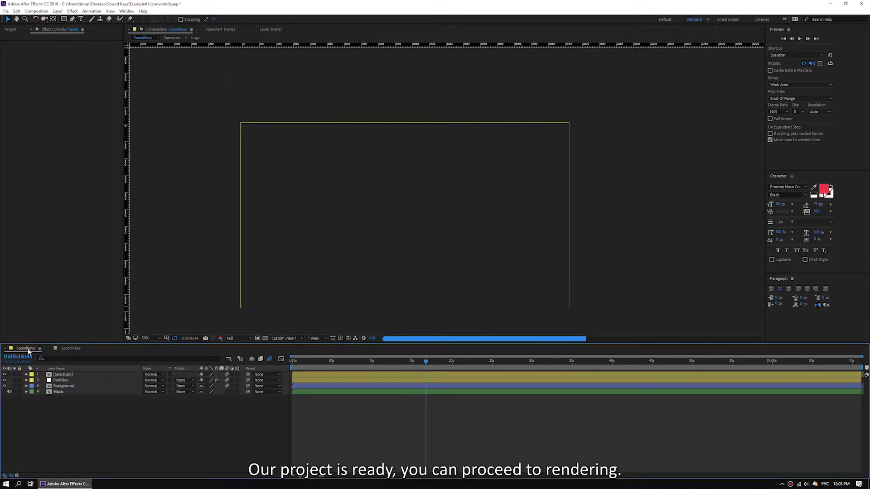
left_click(357, 366)
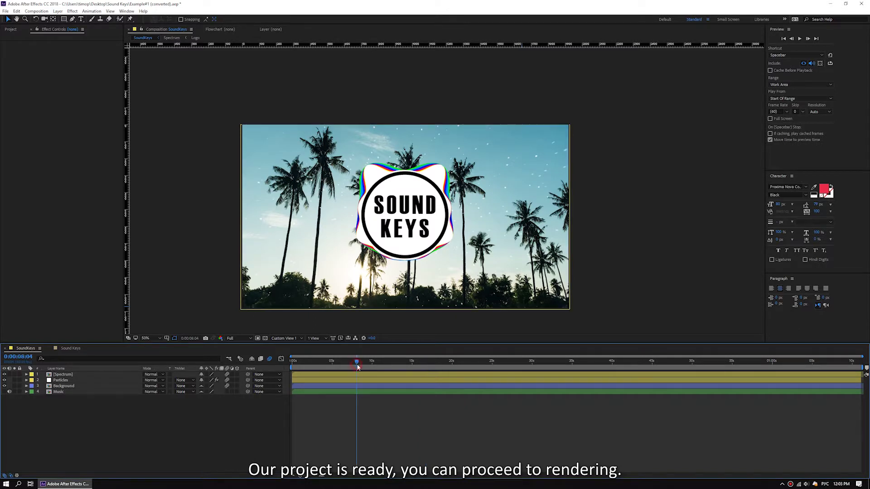
left_click(551, 366)
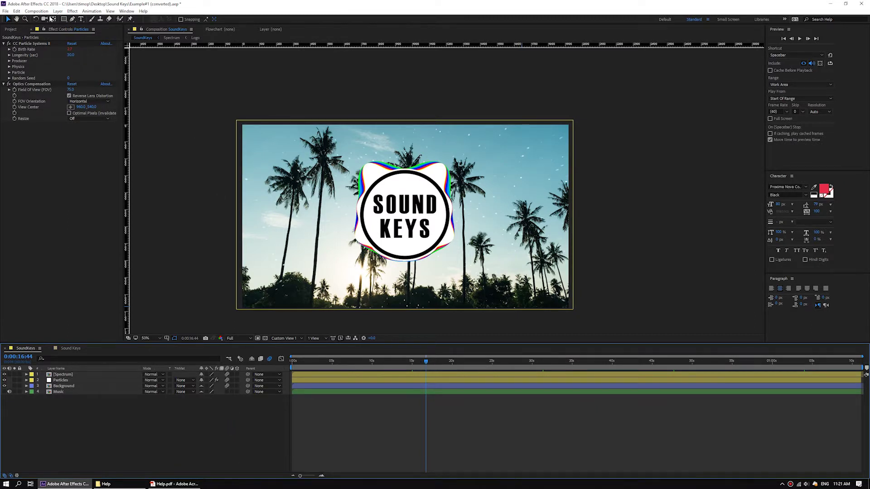
Step: Add the SoundKeys composition to the Render Queue, output it to the Desktop as SoundKeys.avi and start rendering
left_click(37, 11)
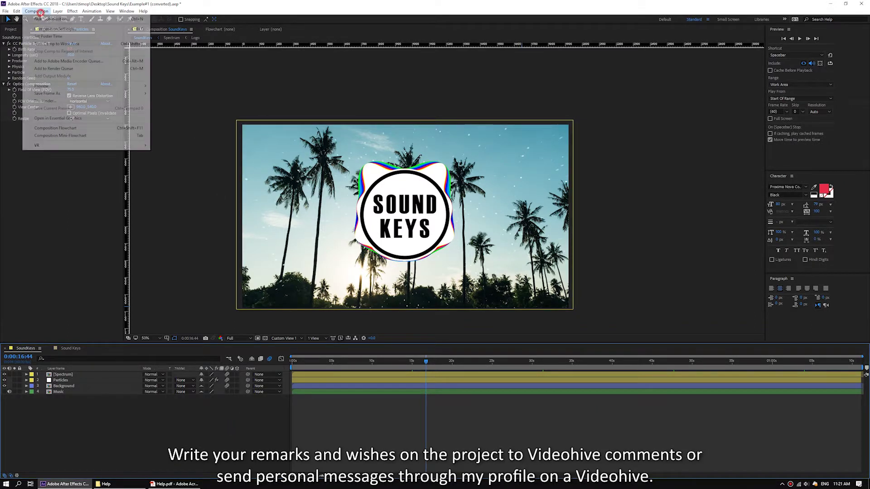
left_click(68, 69)
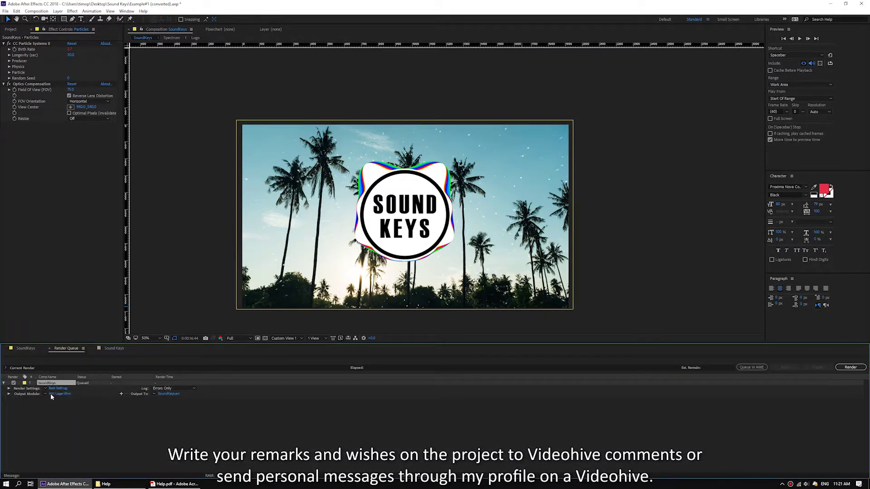
left_click(169, 394)
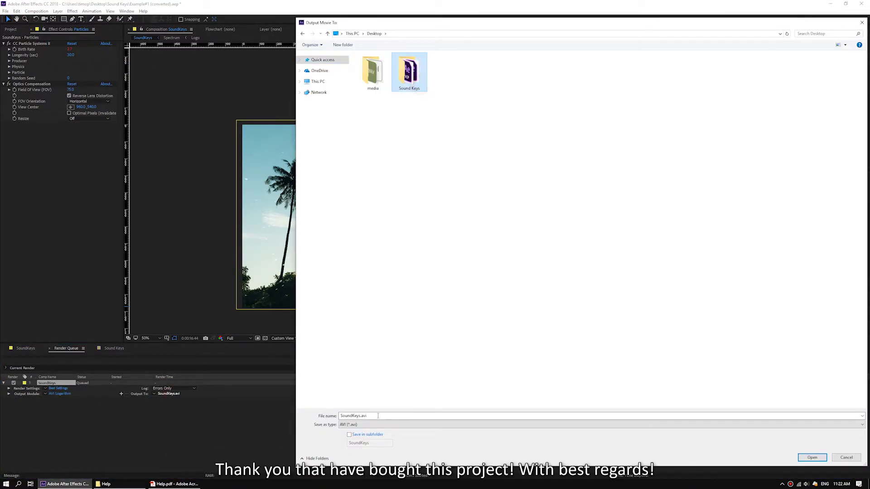
left_click(811, 457)
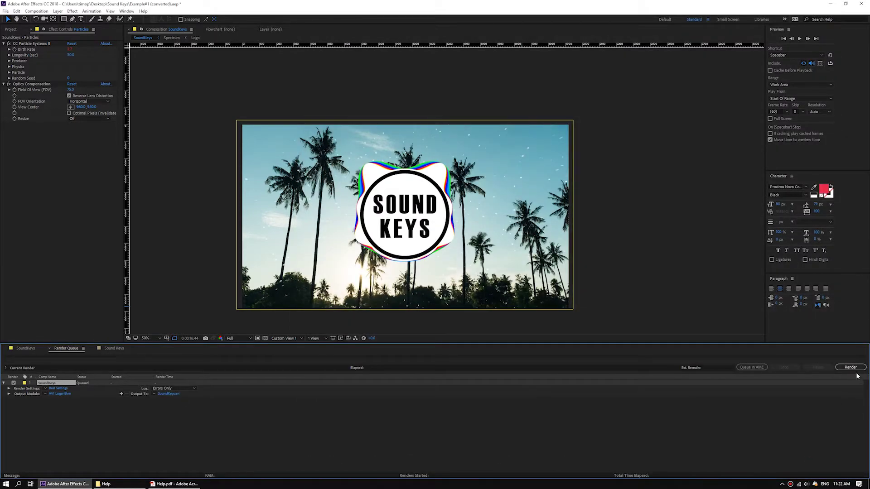
left_click(850, 368)
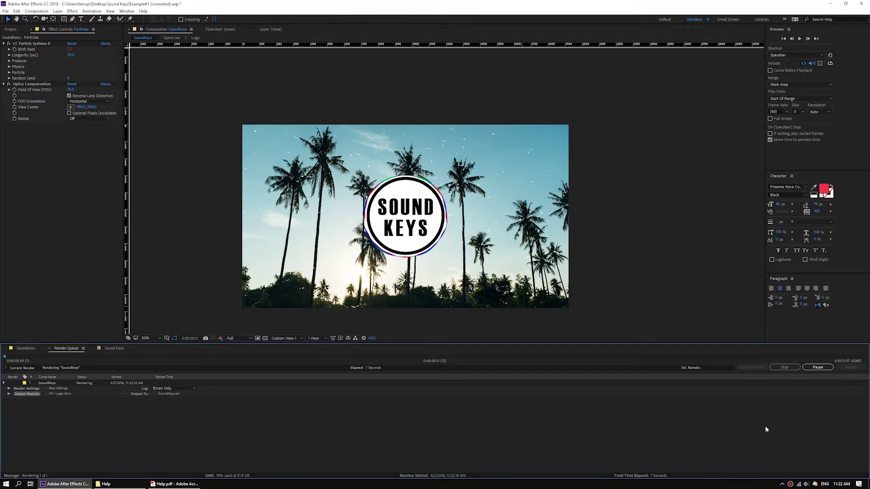